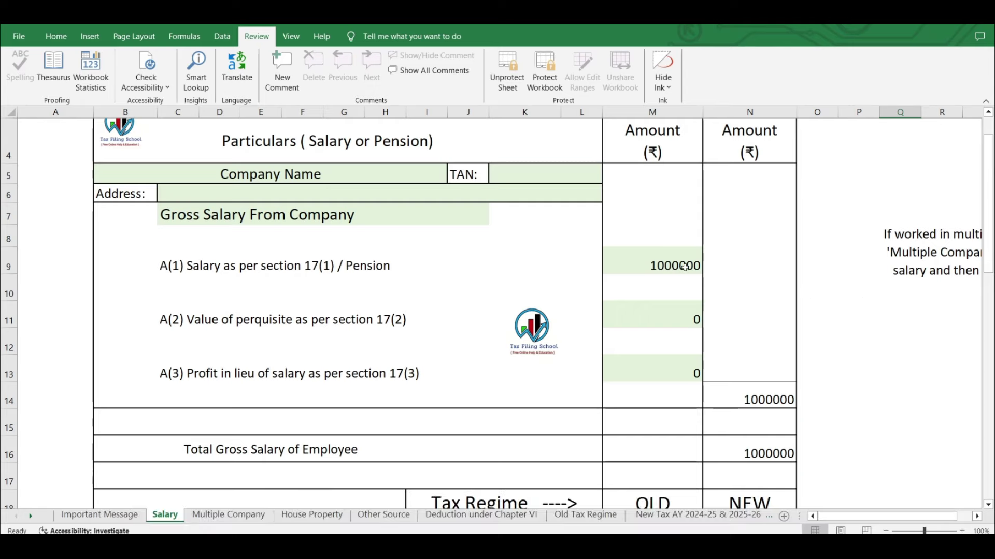
Review the Salary sheet's 1000000 salary and 50000 House Rent Allowance exemption
click(682, 266)
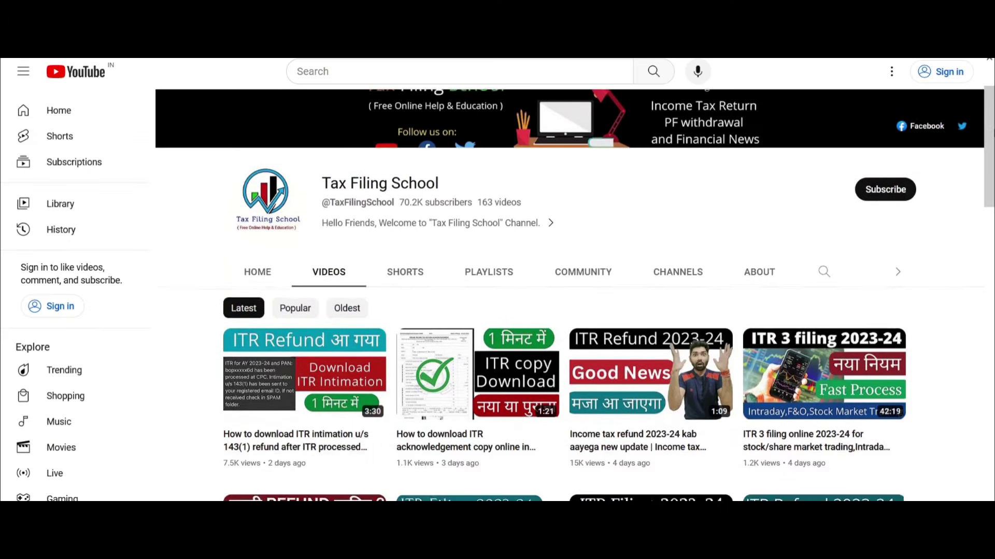
scroll(608, 295, down, 2)
scroll(609, 295, down, 2)
scroll(609, 294, down, 2)
scroll(608, 295, down, 2)
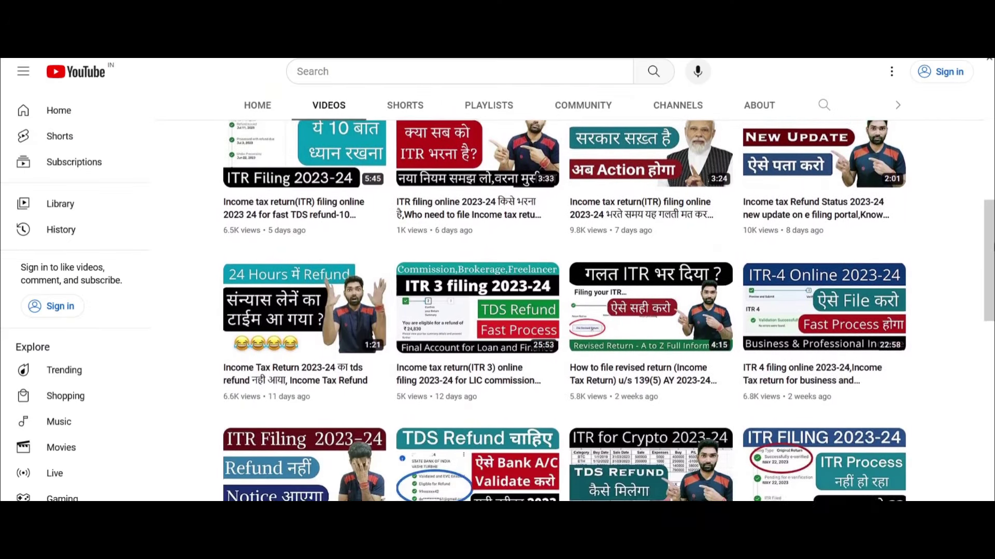
scroll(609, 294, down, 2)
scroll(608, 294, down, 2)
scroll(608, 294, down, 1)
scroll(608, 295, down, 1)
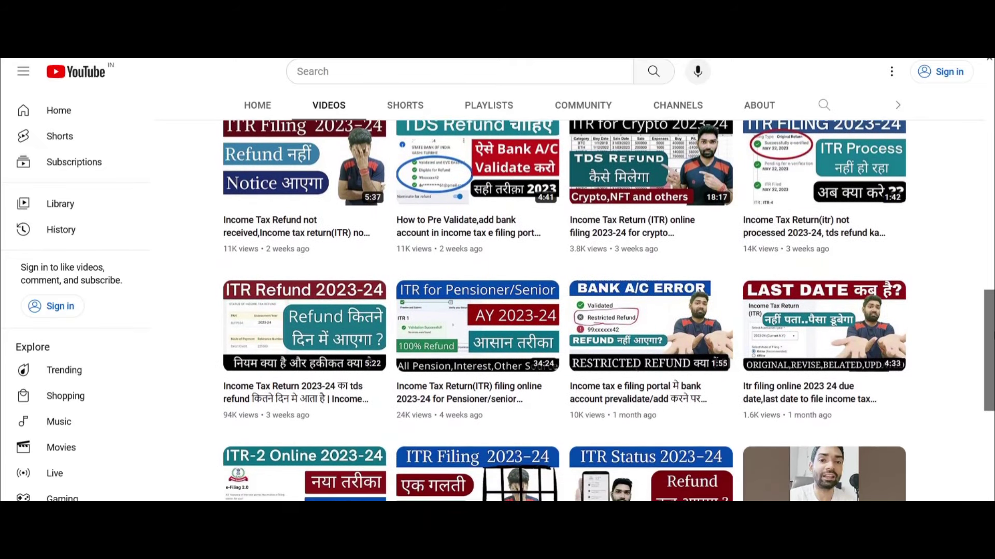
scroll(608, 295, down, 1)
scroll(609, 294, down, 1)
scroll(608, 294, down, 2)
scroll(609, 294, down, 1)
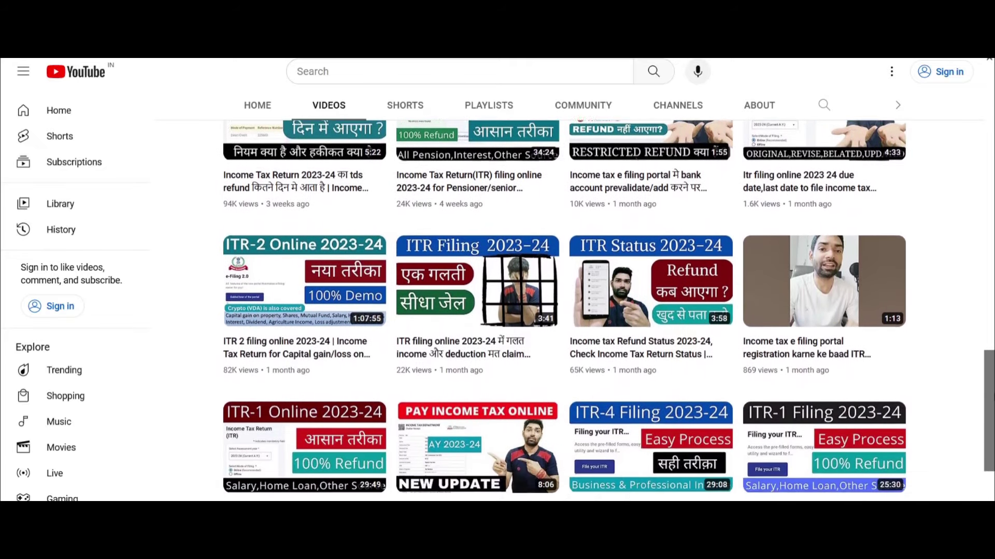
scroll(608, 294, down, 1)
scroll(609, 294, down, 3)
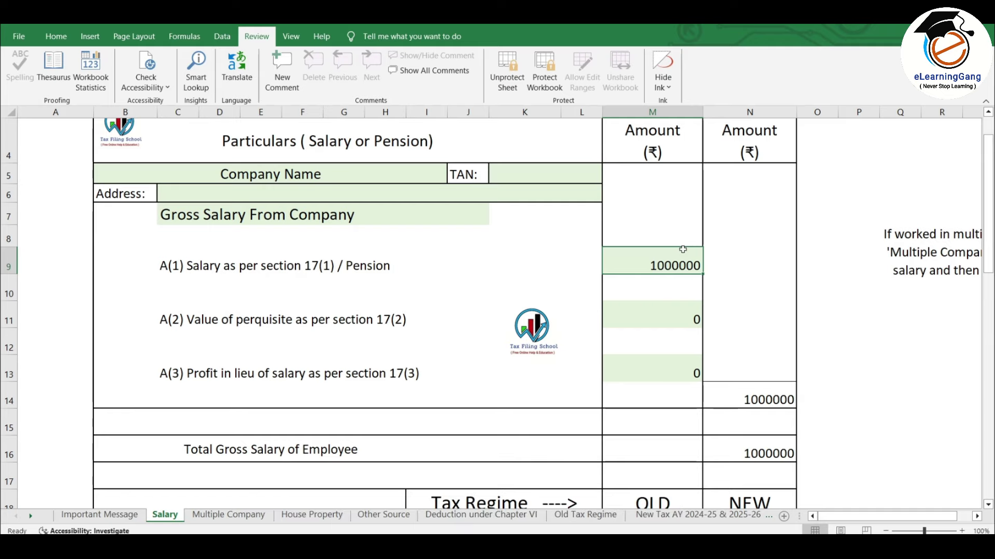
scroll(683, 249, down, 1)
scroll(682, 250, down, 2)
scroll(683, 249, down, 2)
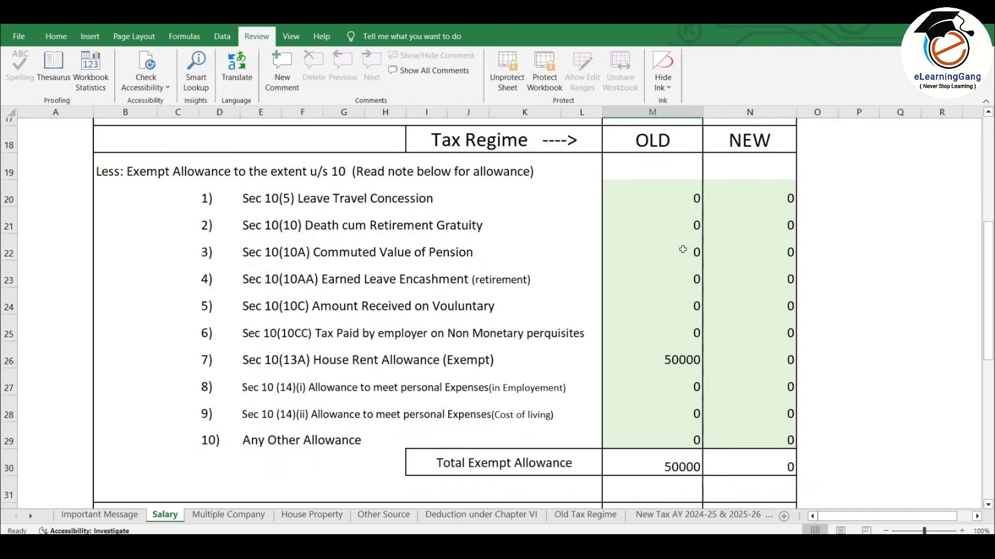
scroll(683, 249, down, 1)
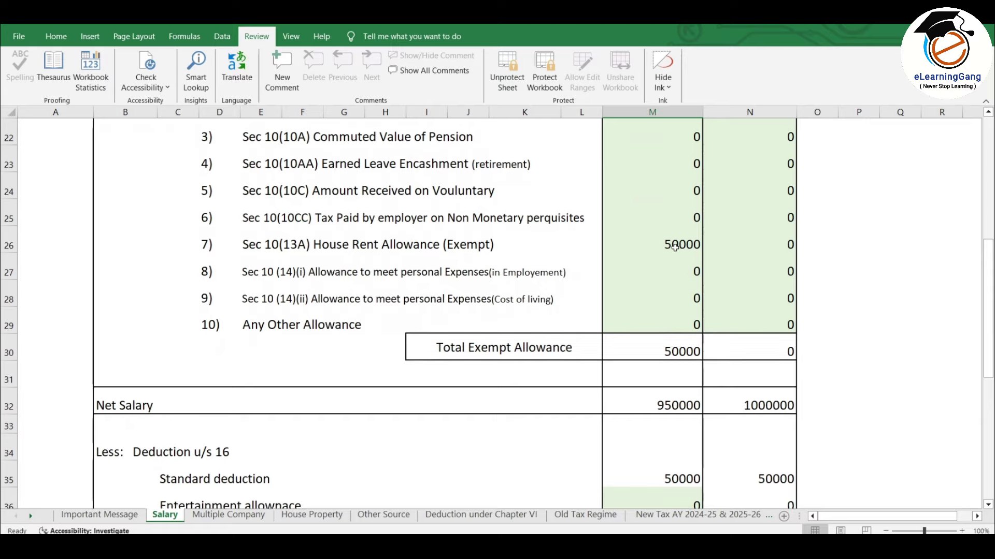
click(681, 245)
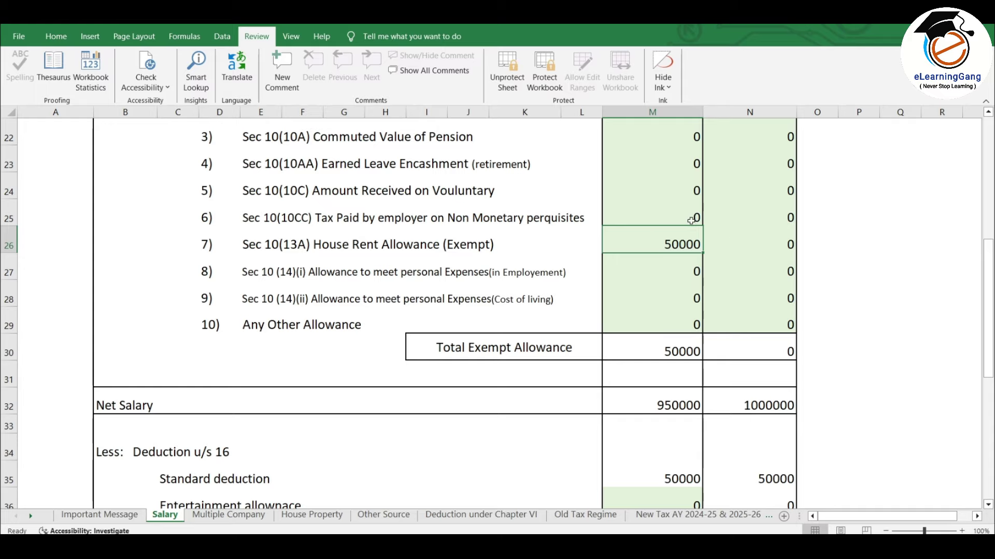
scroll(680, 244, up, 1)
scroll(680, 243, down, 2)
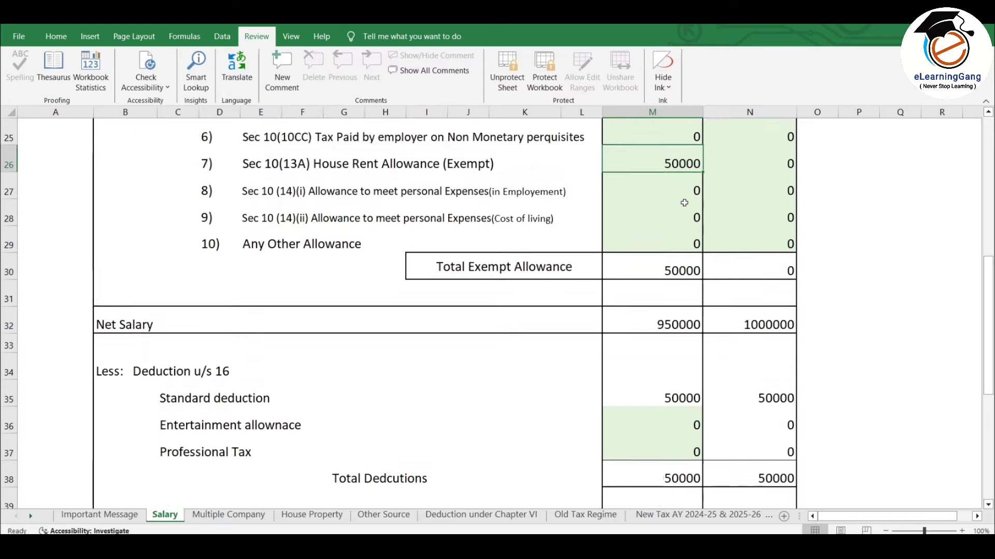
scroll(676, 279, down, 1)
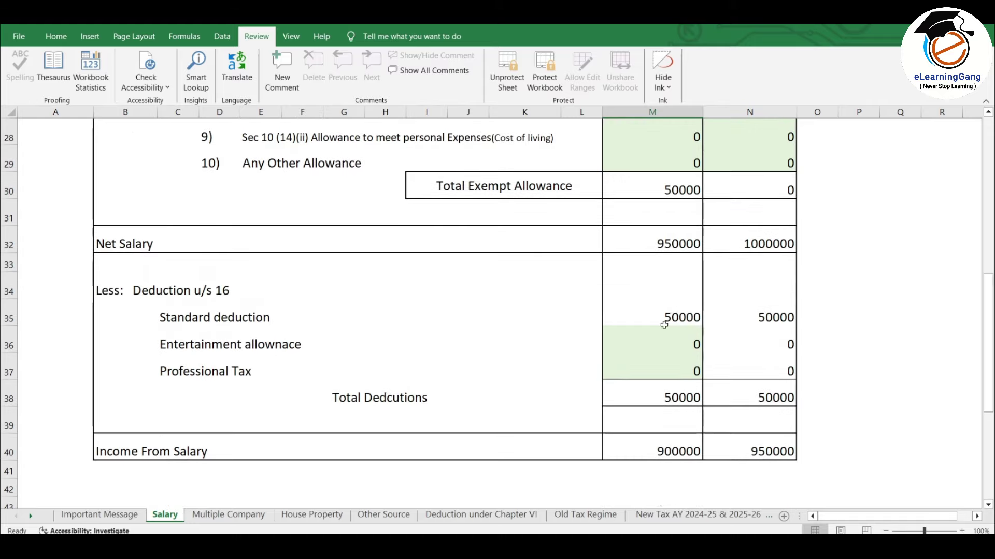
scroll(664, 325, down, 1)
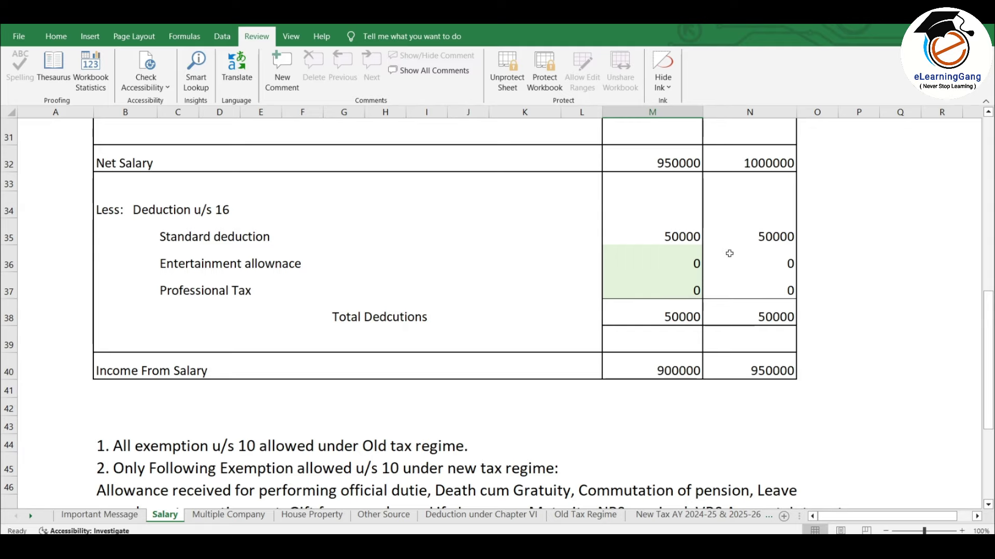
scroll(637, 277, down, 1)
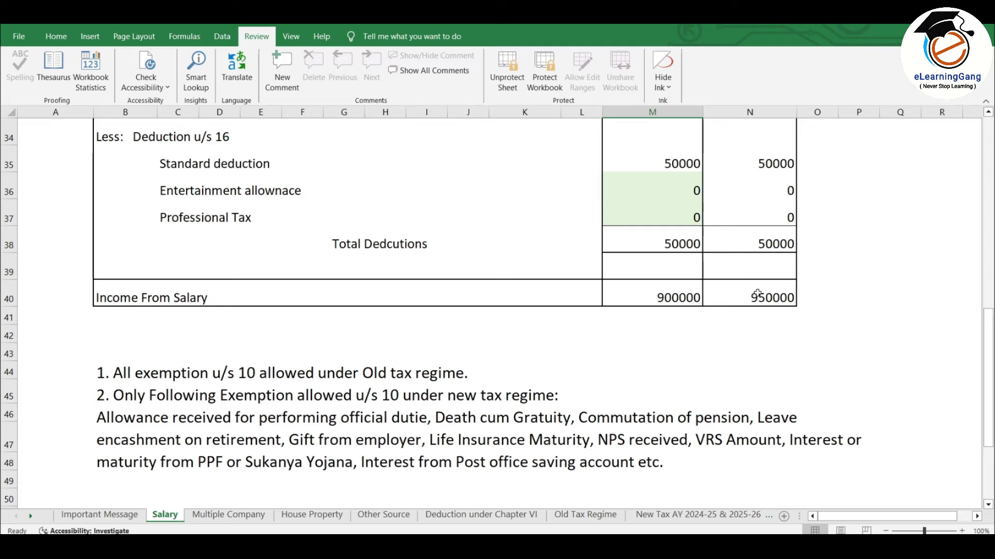
Scroll through the Old Tax Regime sheet's computation
click(581, 518)
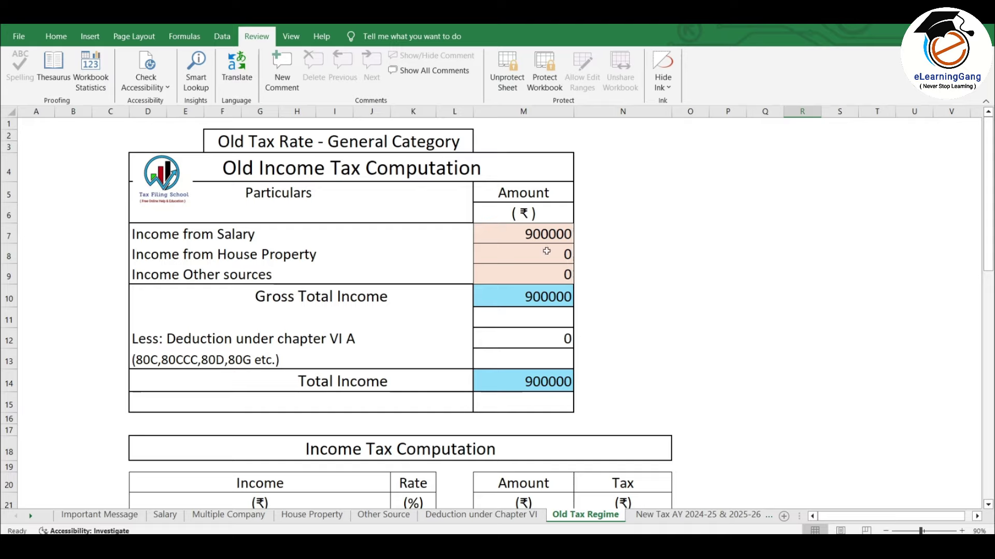
scroll(552, 307, down, 2)
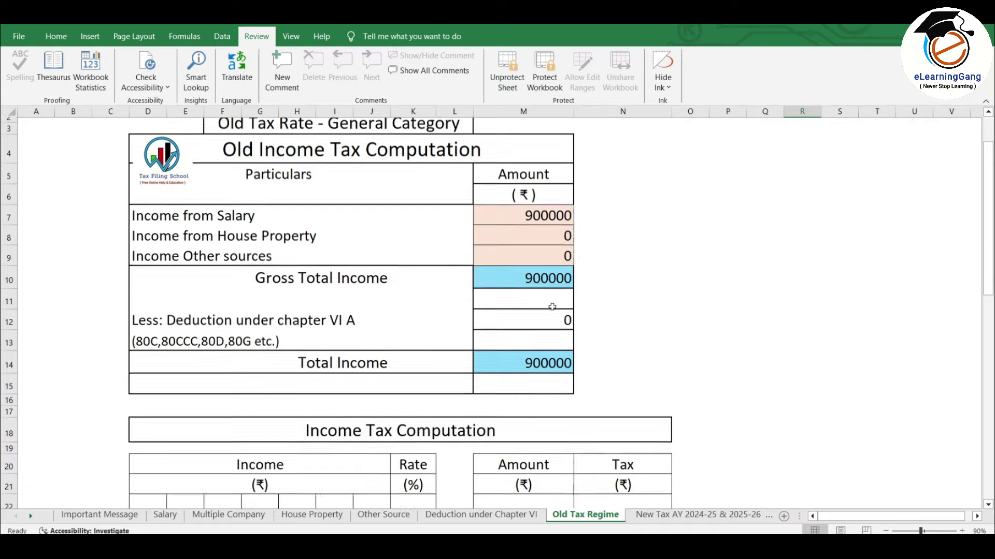
scroll(552, 307, down, 1)
scroll(552, 307, down, 2)
scroll(552, 307, down, 2)
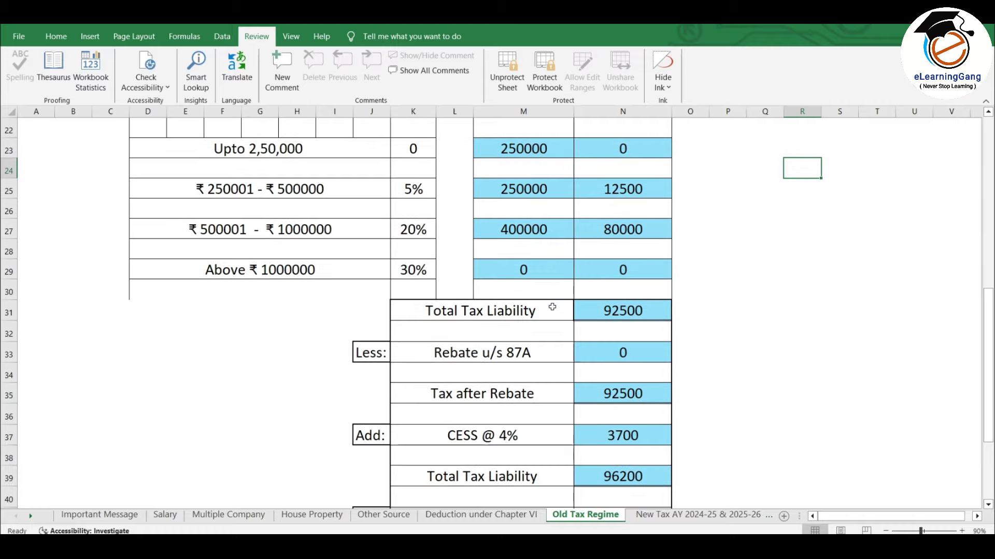
scroll(552, 307, down, 1)
scroll(552, 306, down, 1)
scroll(552, 307, down, 1)
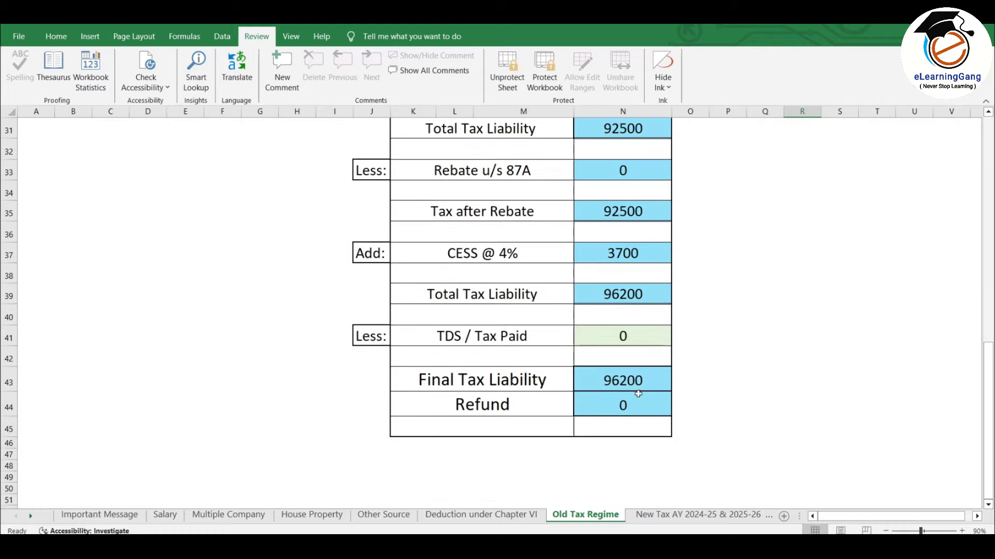
Scroll through the New Tax AY 2024-25 & 2025-26 sheet's computation
click(703, 515)
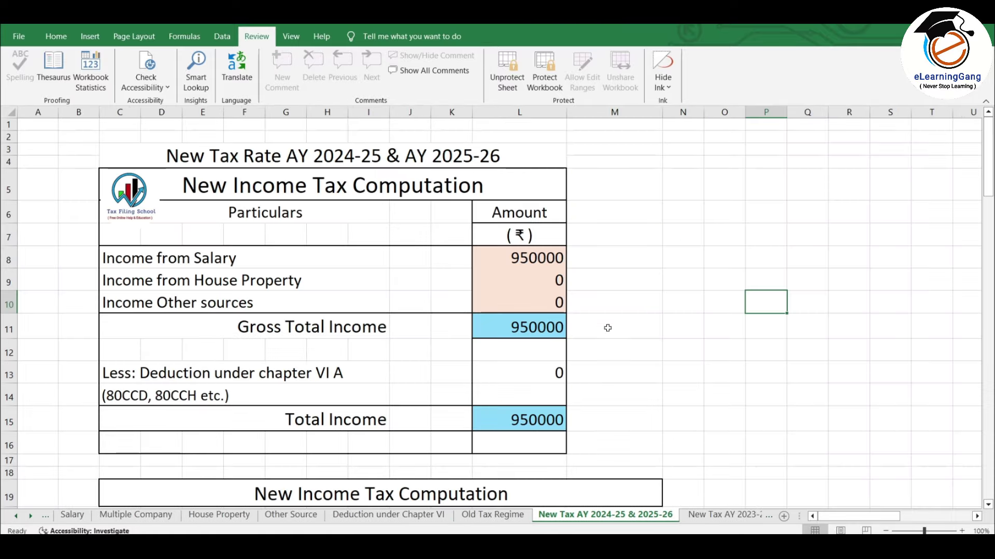
scroll(607, 319, down, 2)
scroll(607, 315, down, 2)
scroll(607, 315, down, 3)
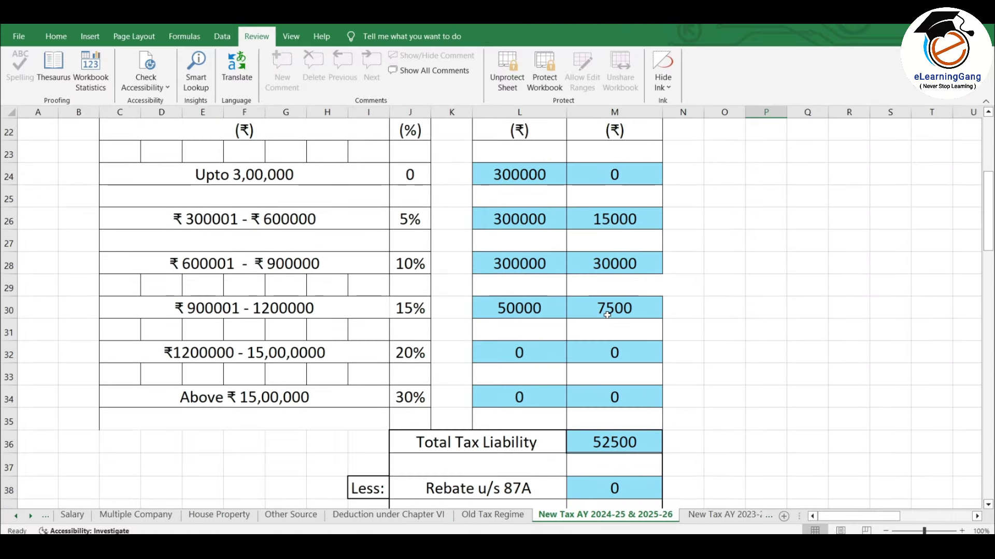
scroll(607, 314, down, 2)
scroll(607, 314, down, 1)
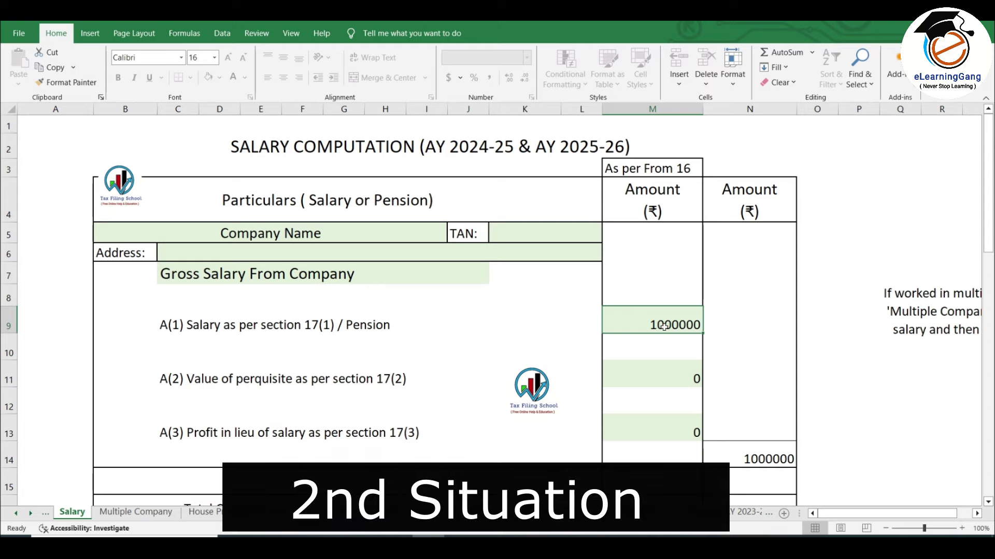
scroll(676, 290, down, 2)
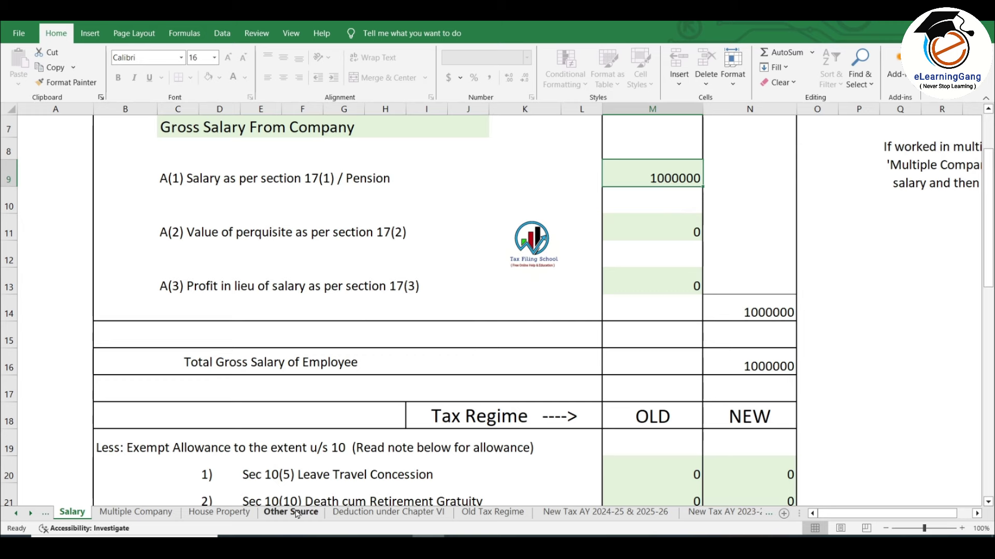
On Other Source, highlight the 1500 SBI savings interest, 20000 FD interest and 8500 HCL Tech dividend
click(291, 512)
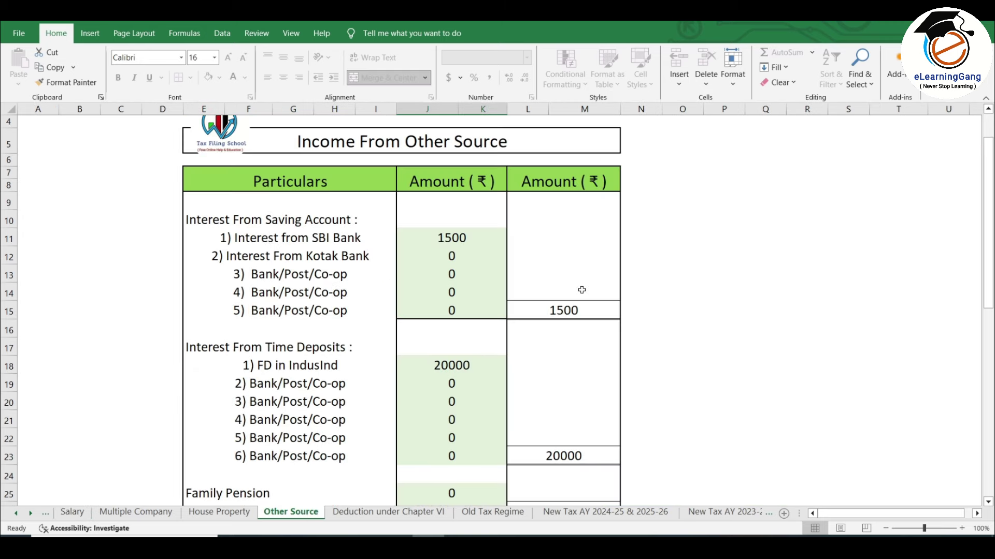
click(437, 240)
scroll(497, 243, down, 1)
click(465, 314)
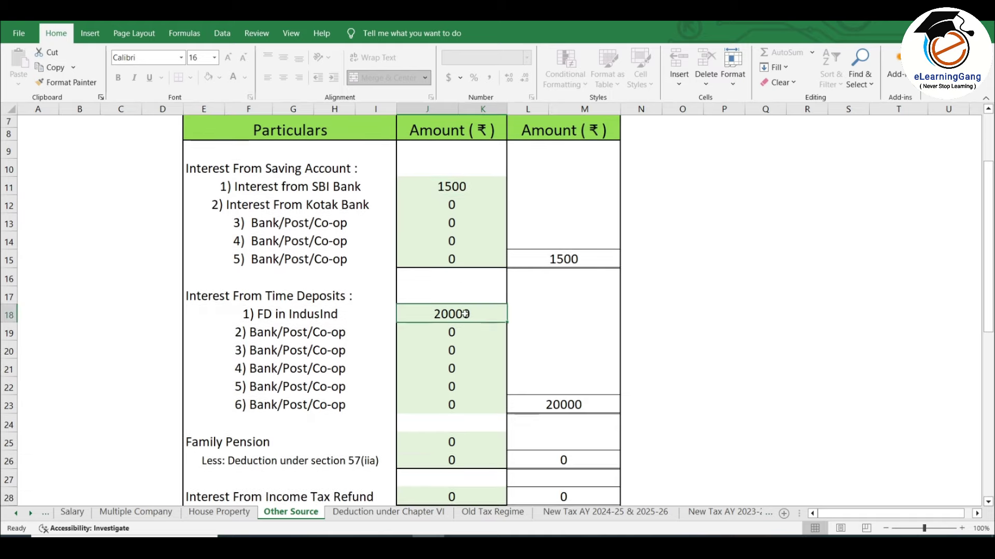
scroll(465, 314, down, 2)
scroll(464, 314, down, 2)
scroll(465, 314, down, 2)
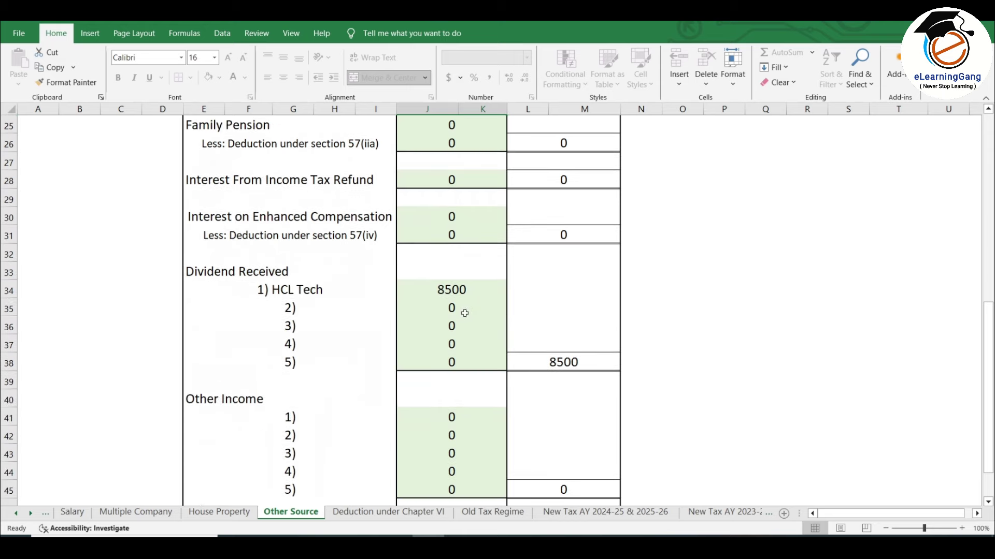
click(462, 294)
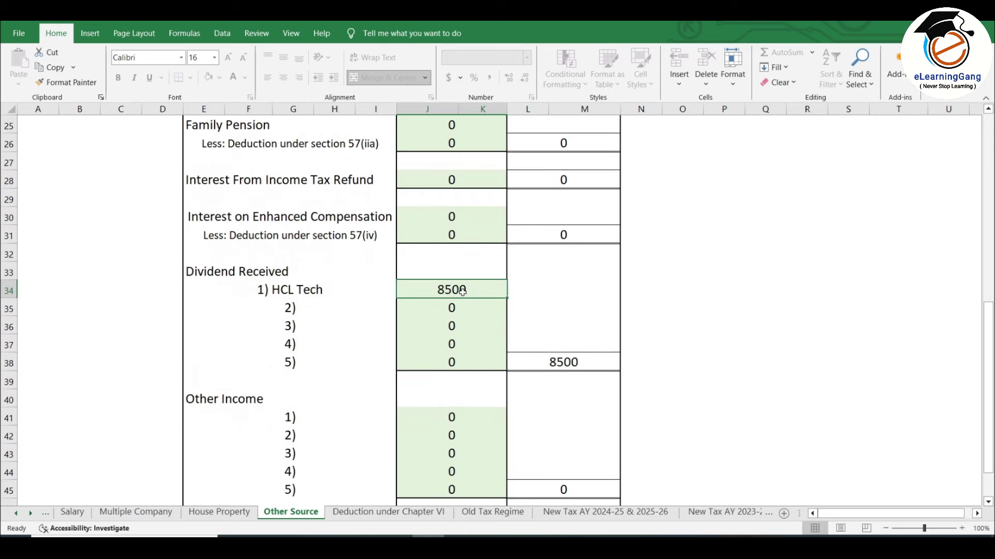
scroll(463, 291, up, 3)
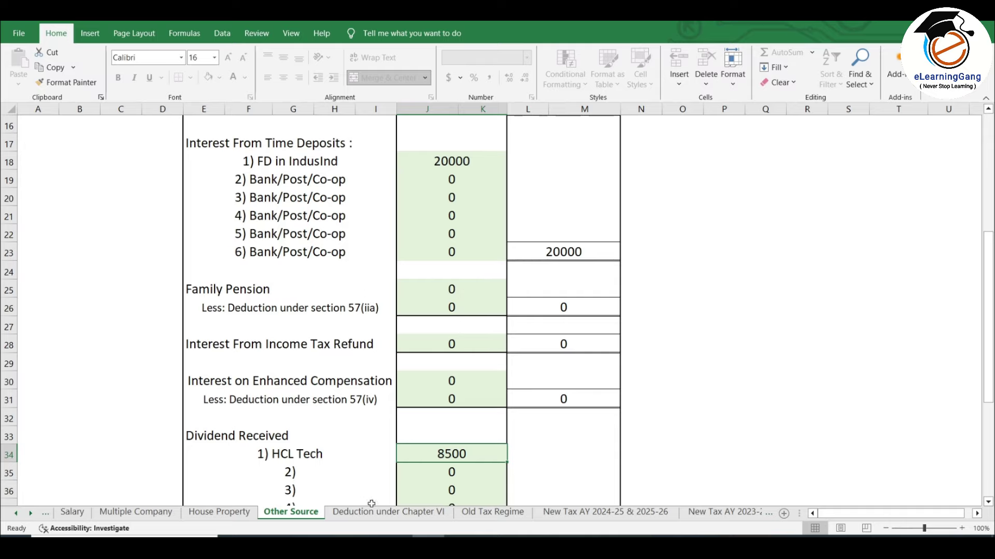
Scroll the Deduction under Chapter VI sheet to its 191500 old-regime and 50000 new-regime totals
click(388, 514)
scroll(491, 317, up, 5)
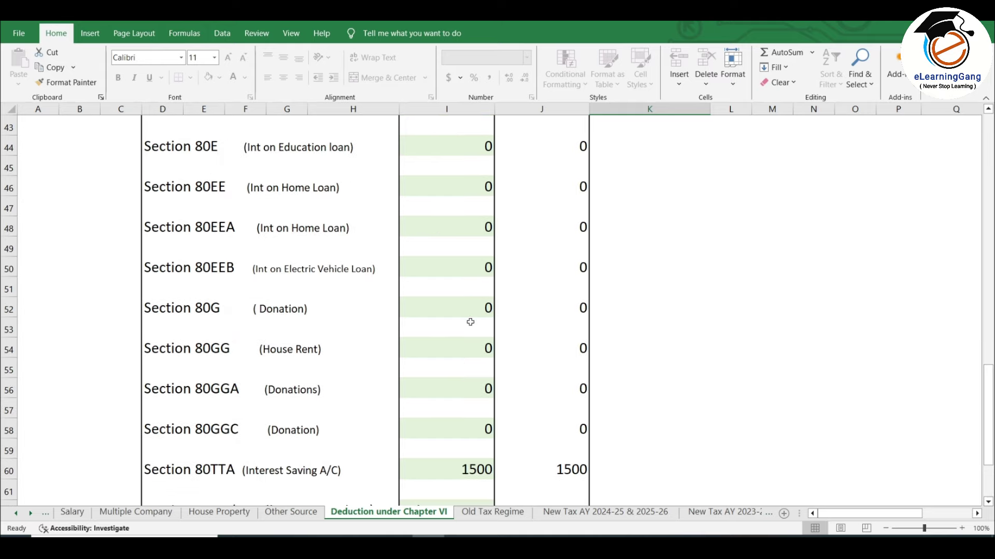
scroll(491, 317, up, 1)
scroll(470, 321, up, 4)
scroll(470, 321, up, 4)
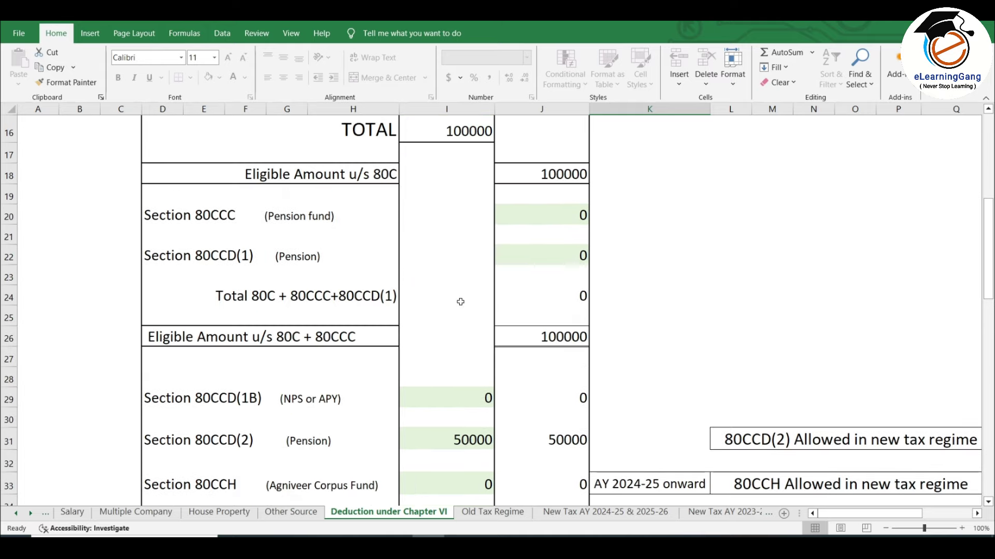
scroll(475, 277, up, 1)
scroll(474, 277, up, 1)
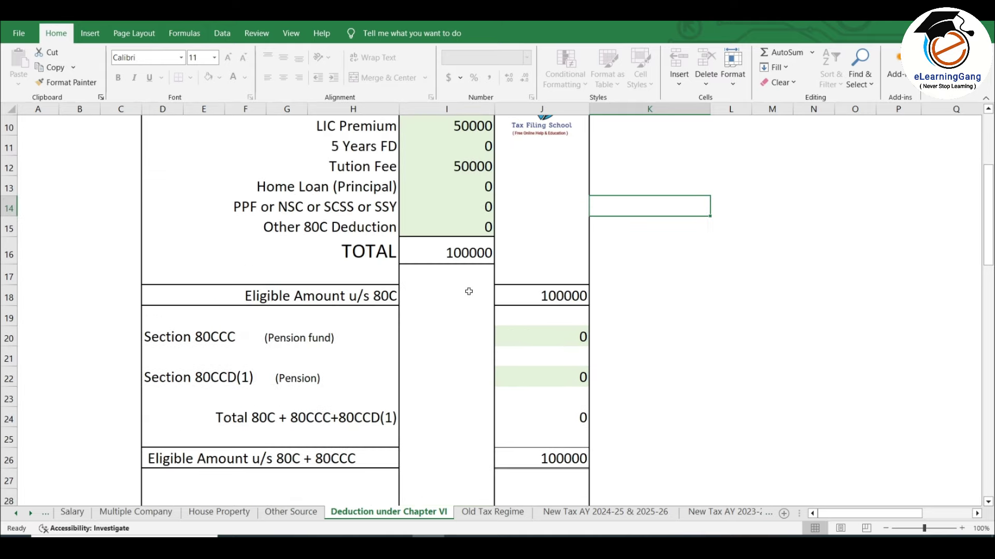
scroll(469, 292, up, 2)
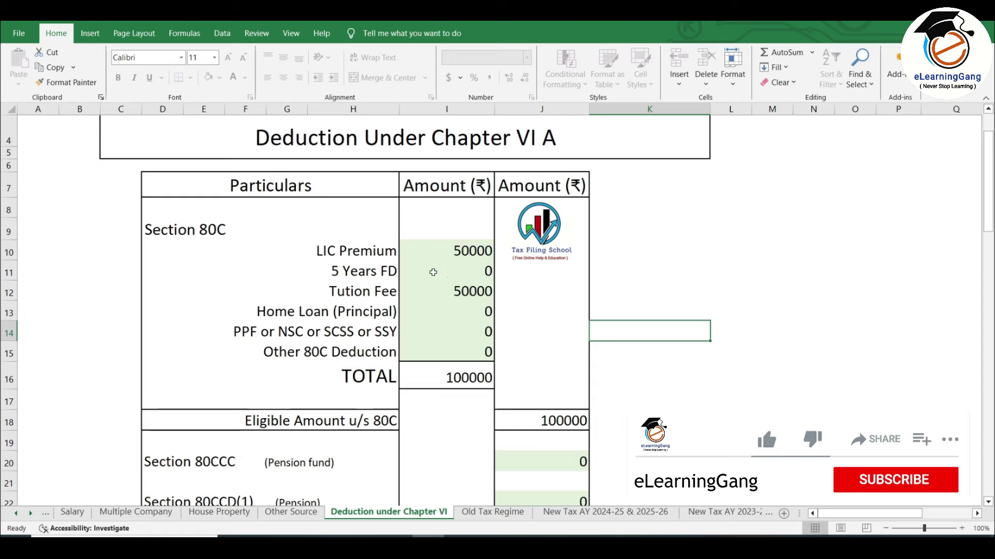
scroll(474, 288, down, 7)
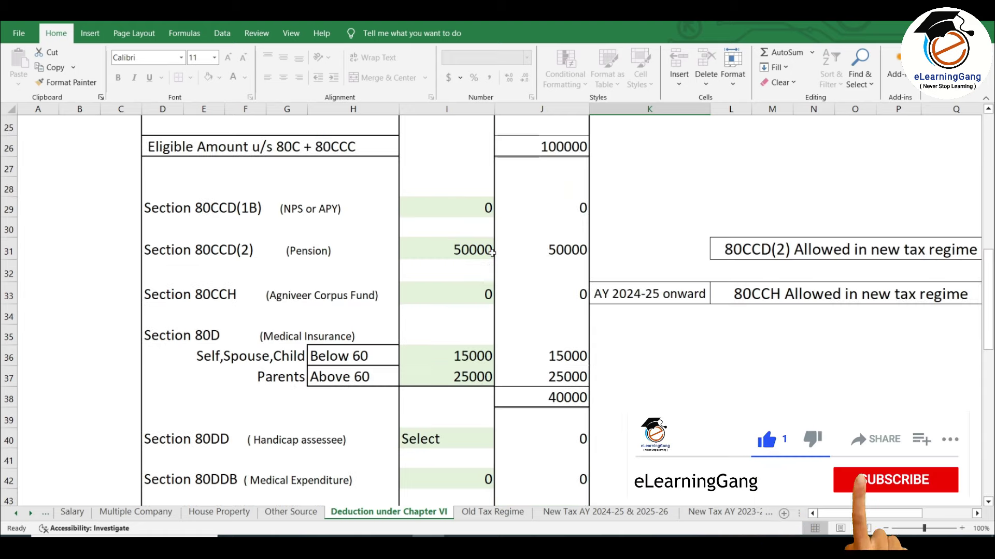
scroll(492, 253, down, 2)
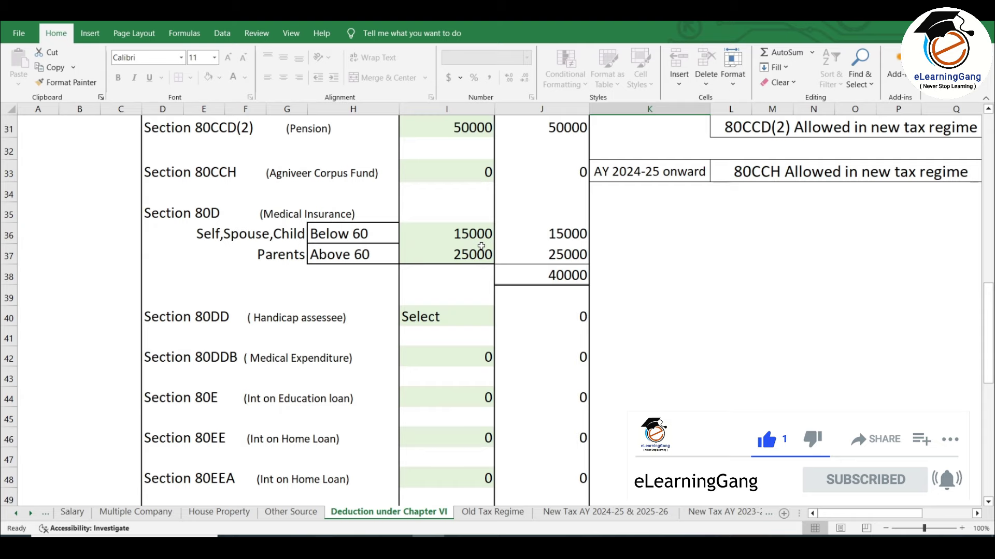
scroll(482, 246, down, 3)
scroll(477, 269, down, 3)
scroll(472, 298, down, 1)
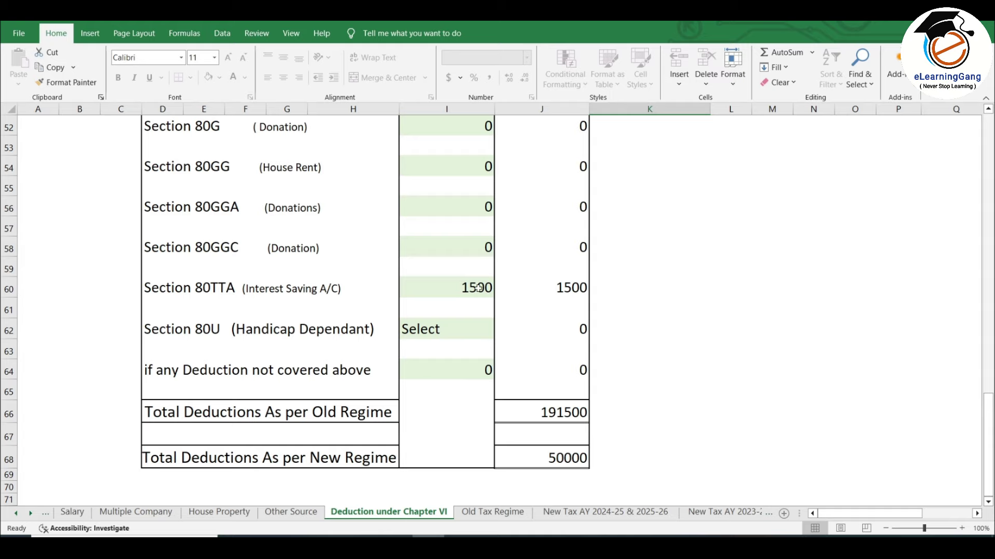
scroll(461, 309, up, 2)
scroll(461, 309, up, 3)
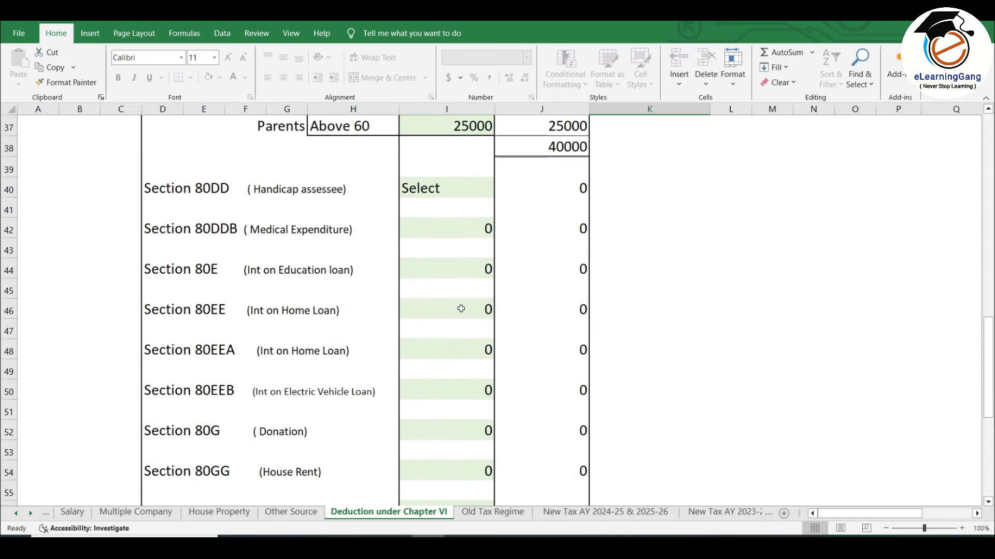
scroll(461, 309, up, 3)
scroll(461, 308, up, 4)
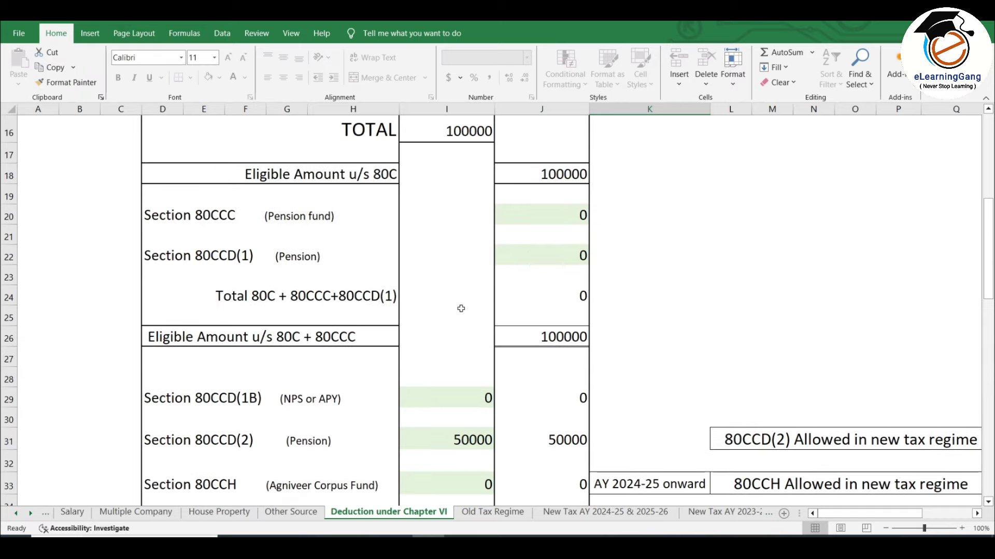
scroll(461, 309, up, 3)
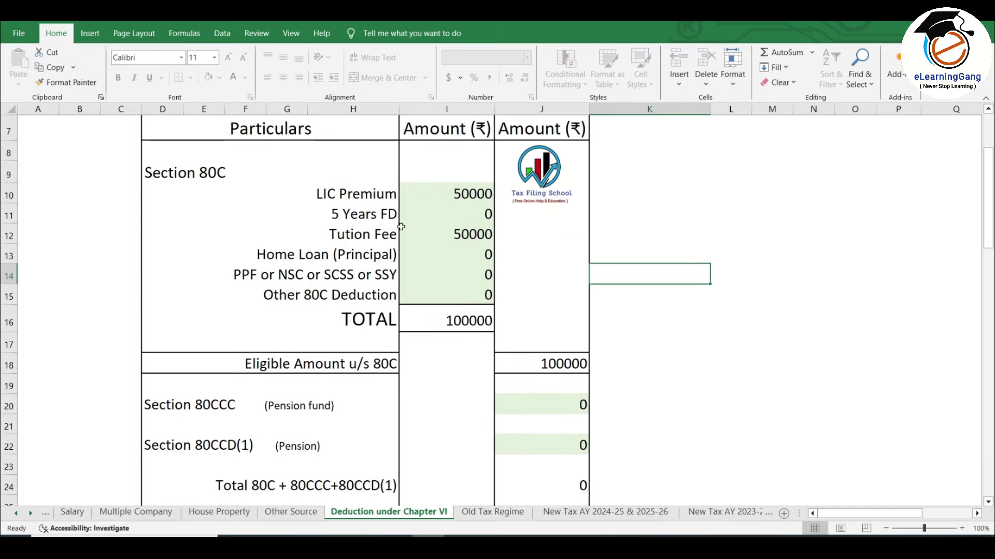
Glance at the Salary and Other Source sheets, then return to the Chapter VI deductions
click(78, 513)
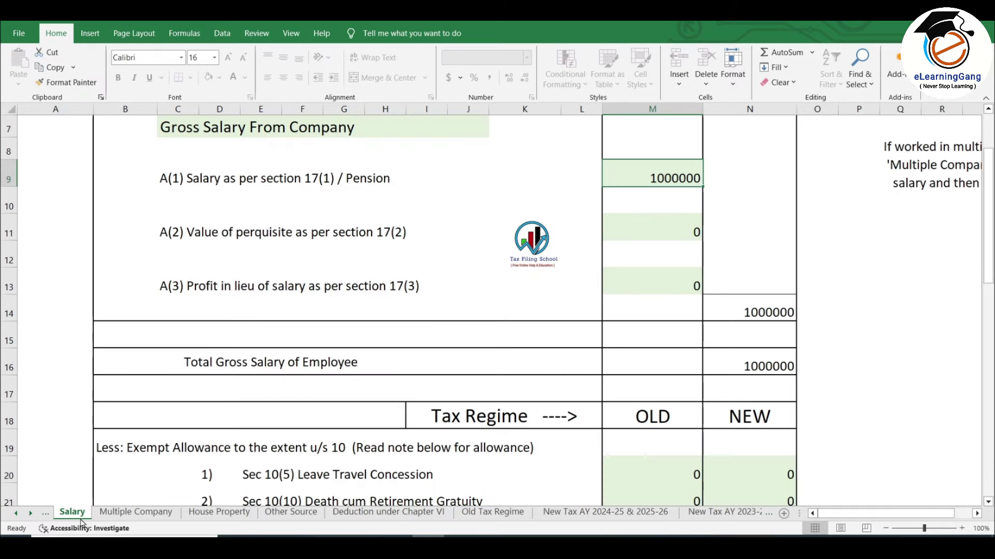
click(269, 519)
click(365, 516)
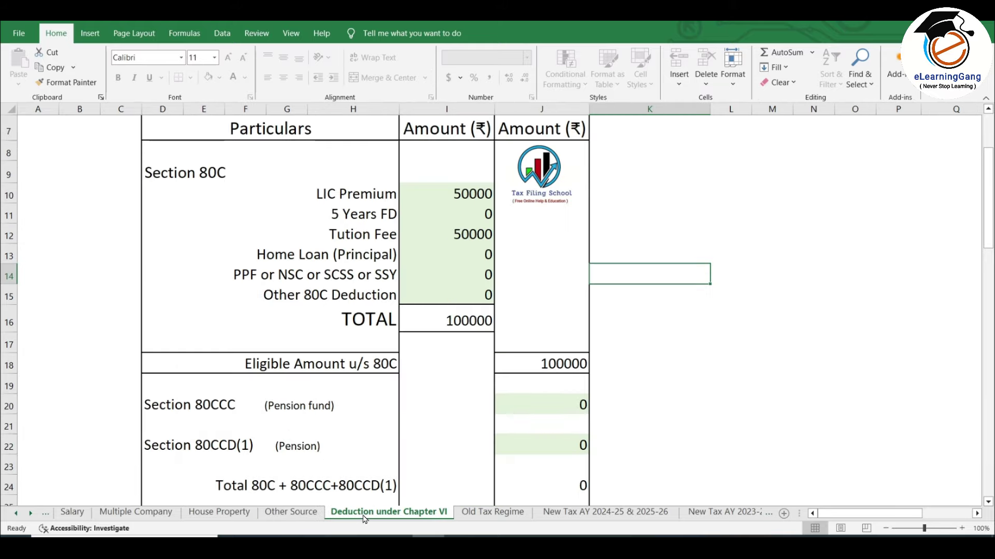
Follow the Old Tax Regime computation down to its 62608 final tax liability, then open the new-regime sheet
click(506, 516)
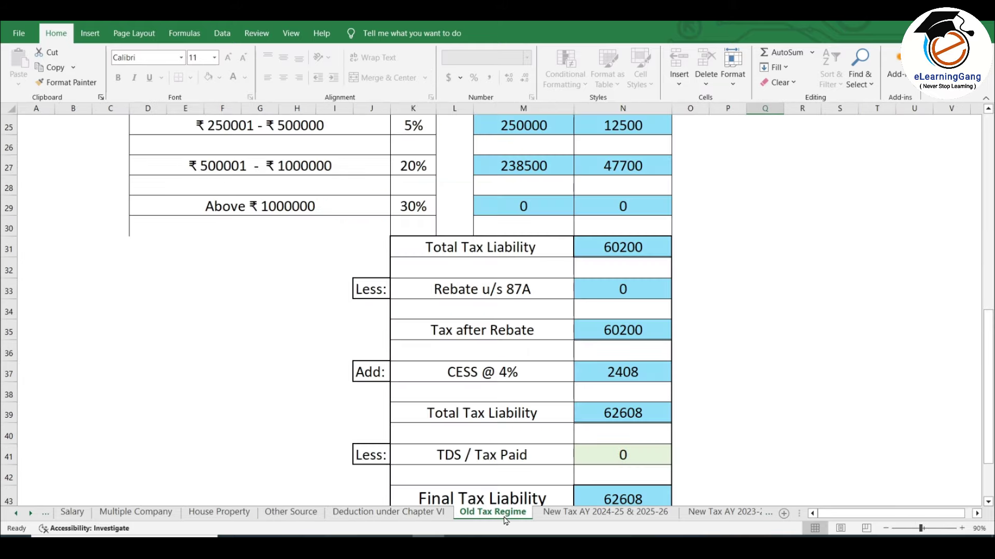
scroll(555, 259, up, 2)
scroll(554, 259, up, 3)
scroll(555, 259, up, 1)
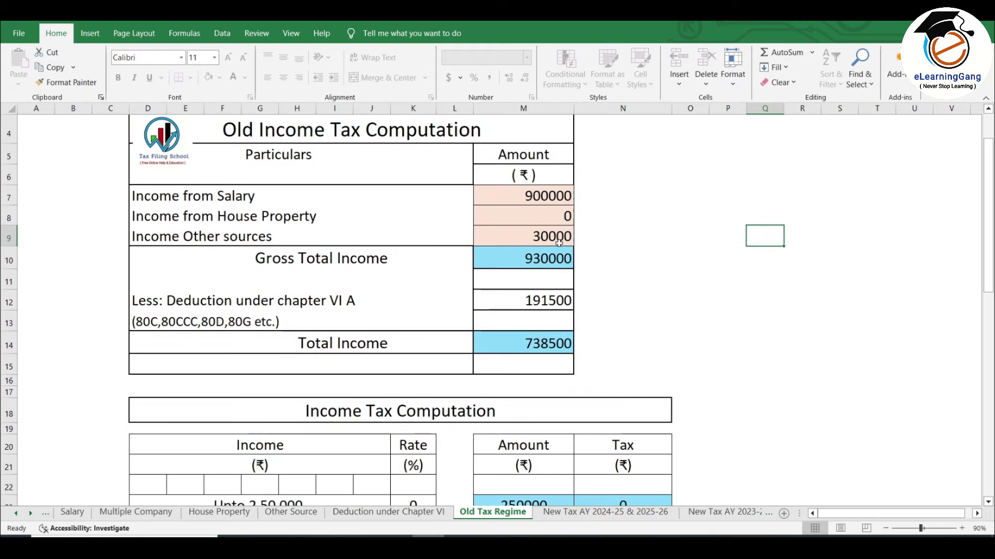
scroll(554, 293, down, 1)
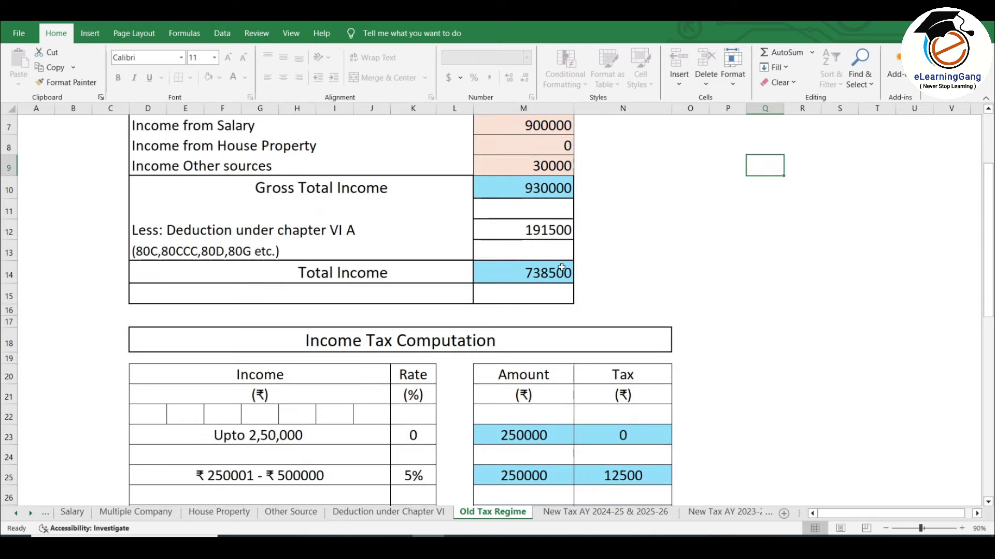
scroll(562, 268, down, 1)
scroll(562, 268, down, 1)
scroll(562, 268, down, 1)
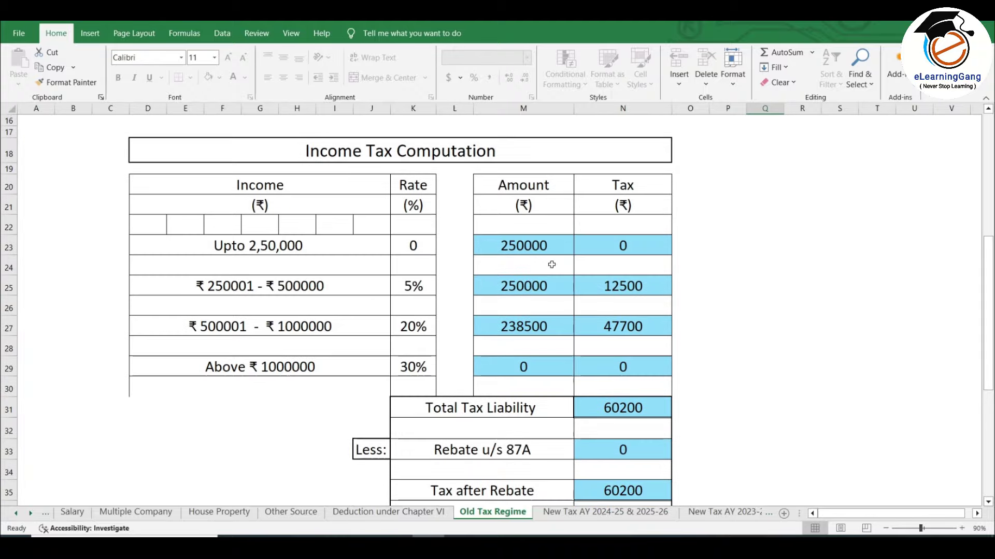
scroll(644, 301, down, 2)
scroll(645, 302, down, 1)
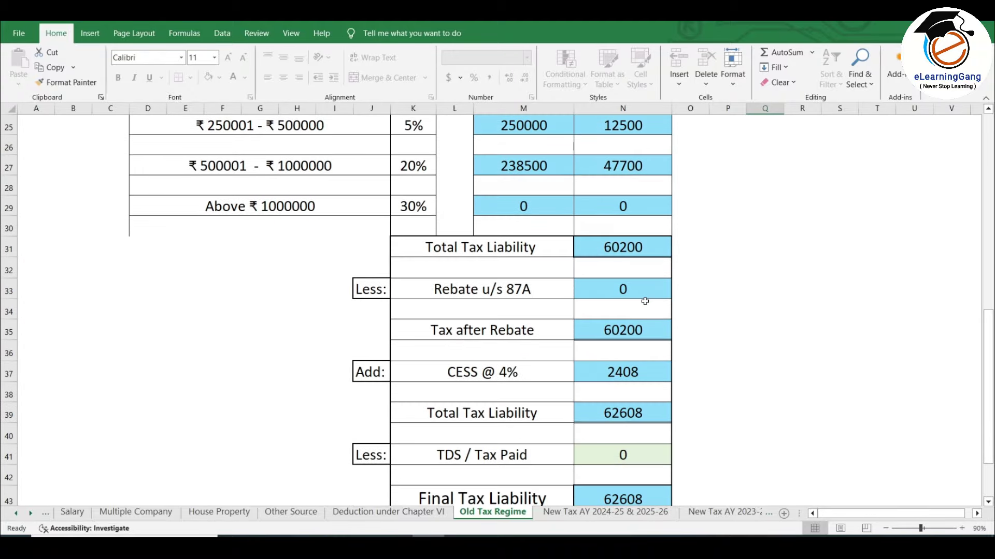
scroll(645, 302, down, 2)
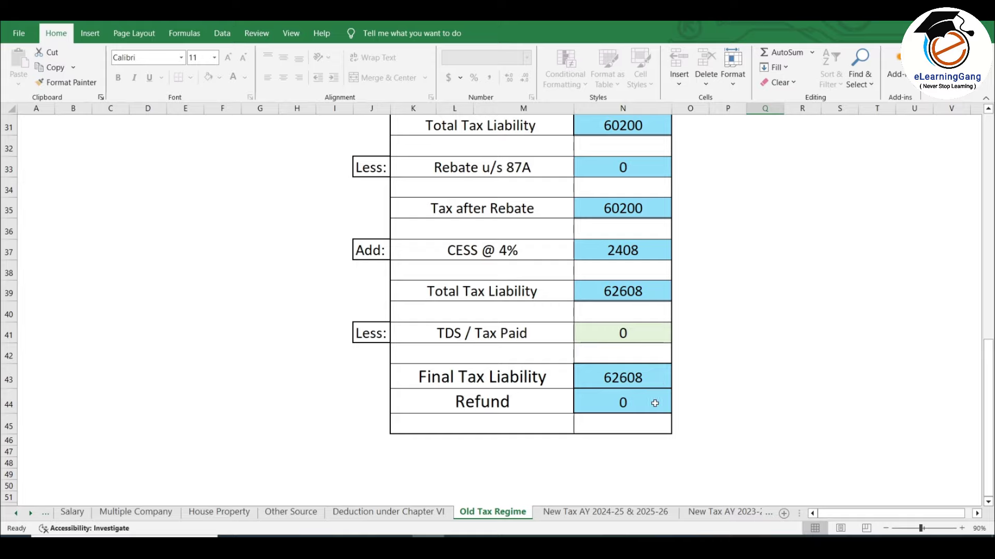
click(616, 512)
Point out the 30000 other-source income, 50000 Chapter VI deduction and 930000 total income
scroll(608, 368, up, 3)
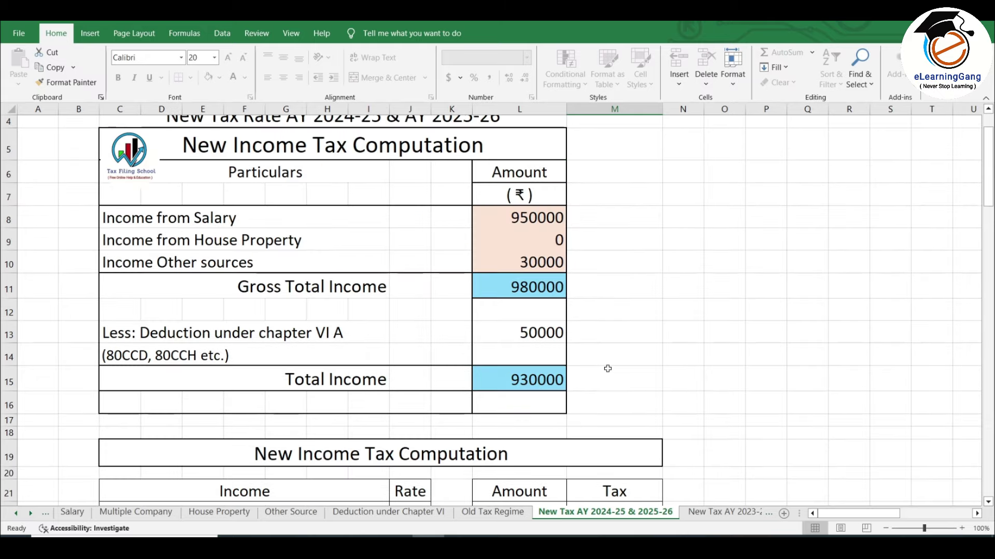
scroll(608, 369, up, 1)
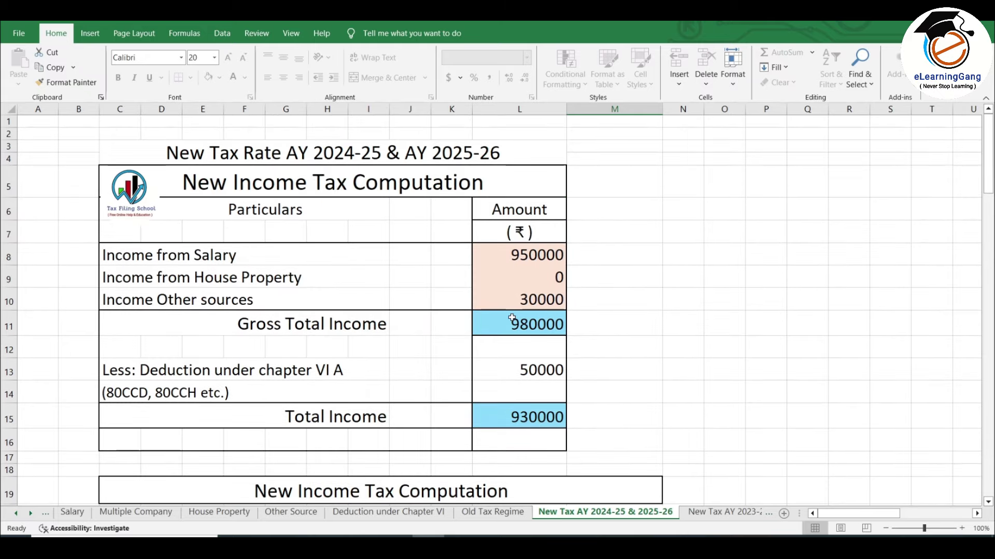
click(539, 305)
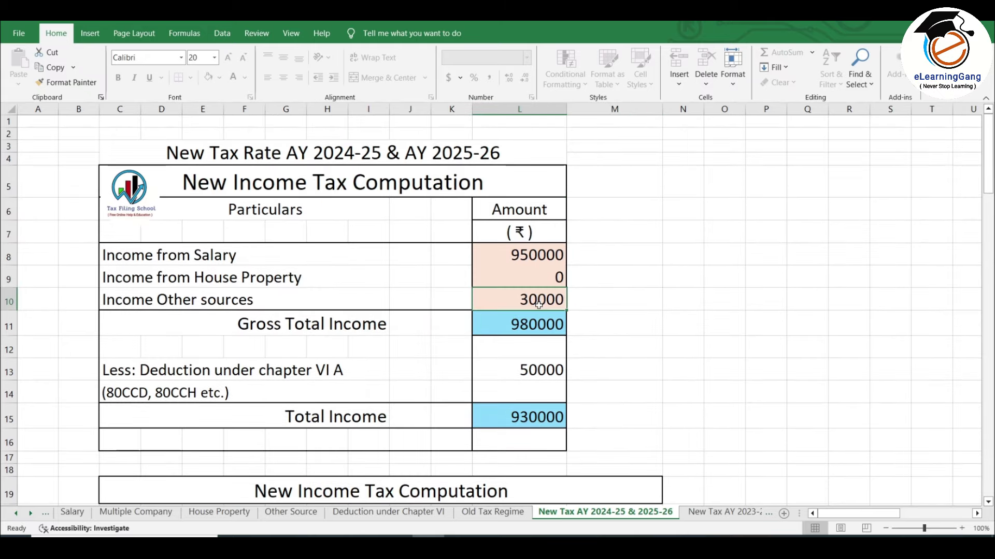
scroll(539, 306, down, 2)
click(544, 271)
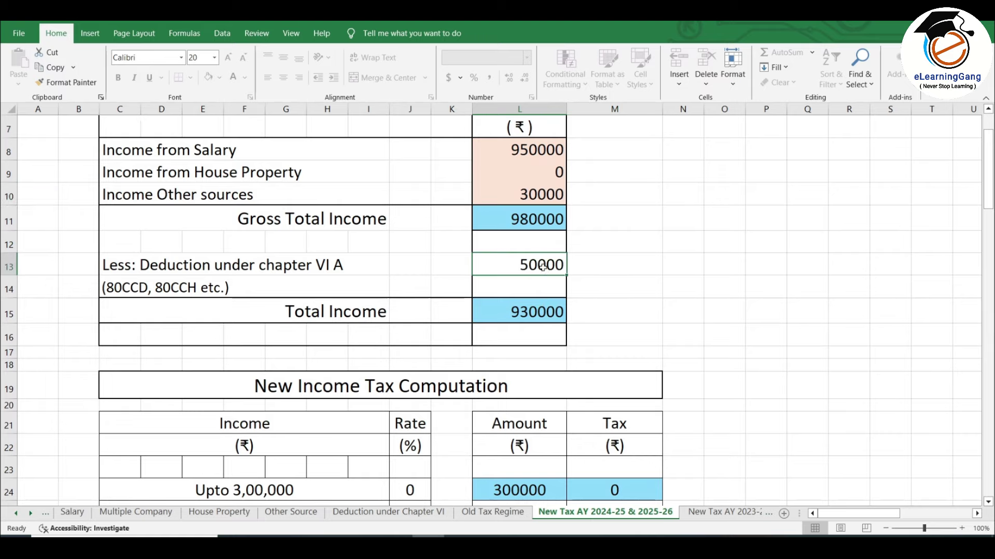
scroll(547, 275, down, 1)
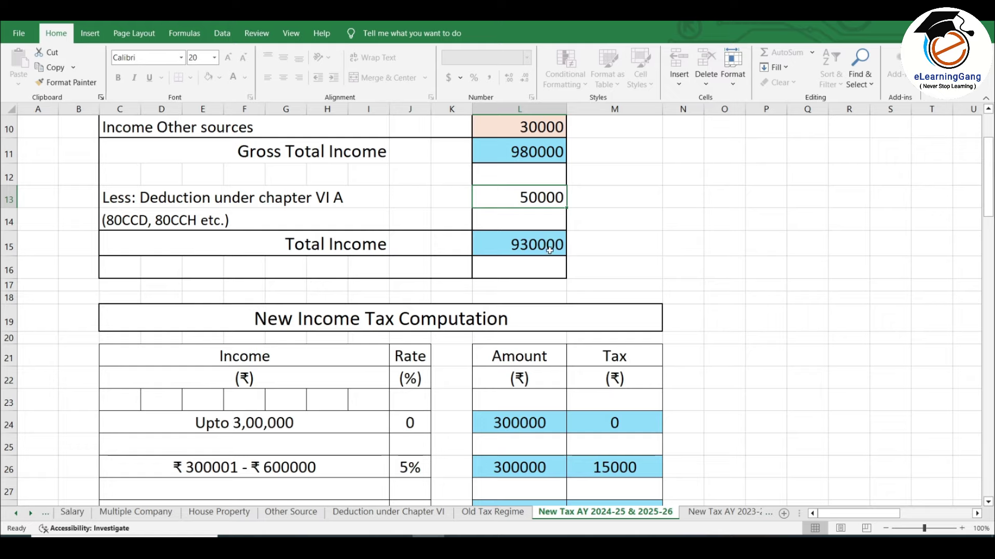
click(551, 247)
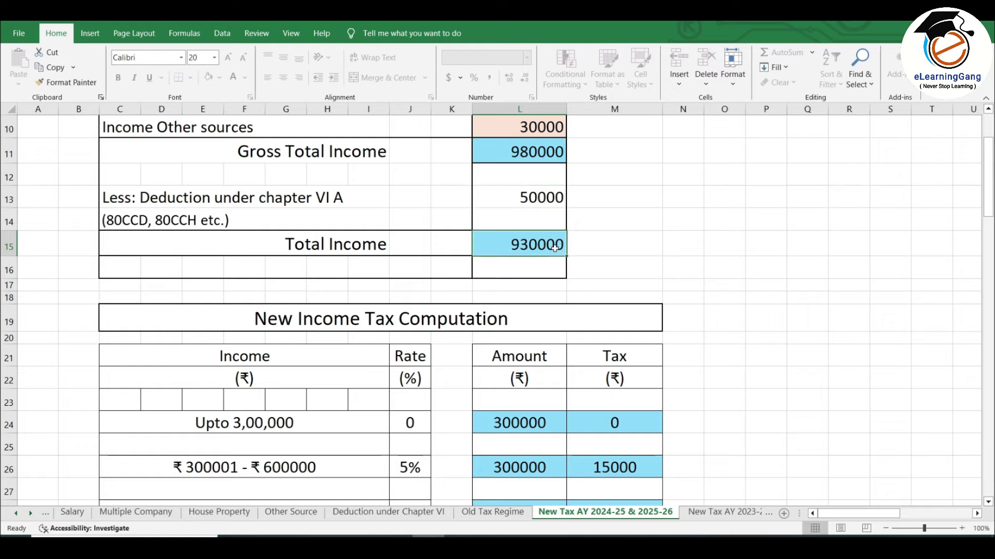
Highlight the new regime's 51480 final tax liability, then return to Old Tax Regime
scroll(554, 248, down, 2)
scroll(546, 207, down, 2)
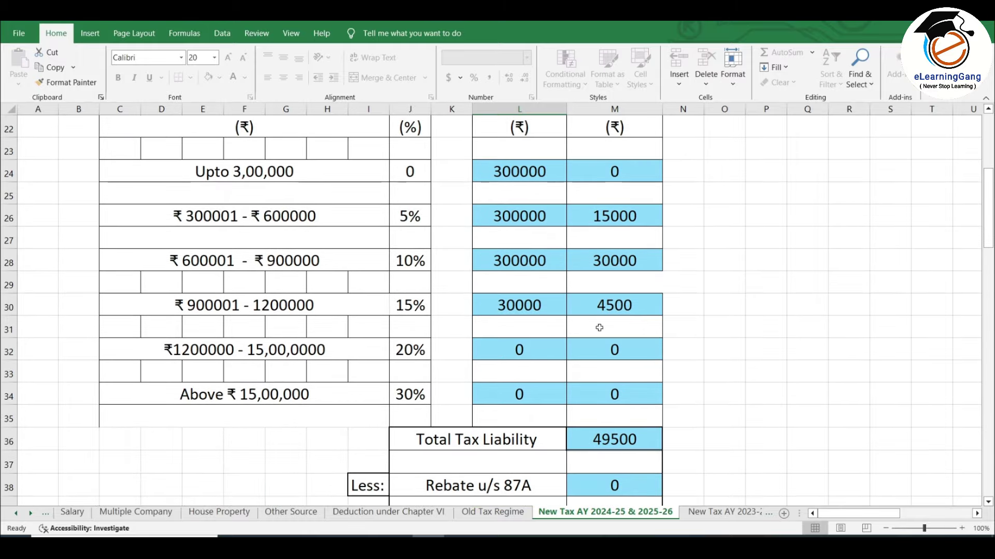
scroll(606, 319, down, 3)
scroll(606, 320, down, 3)
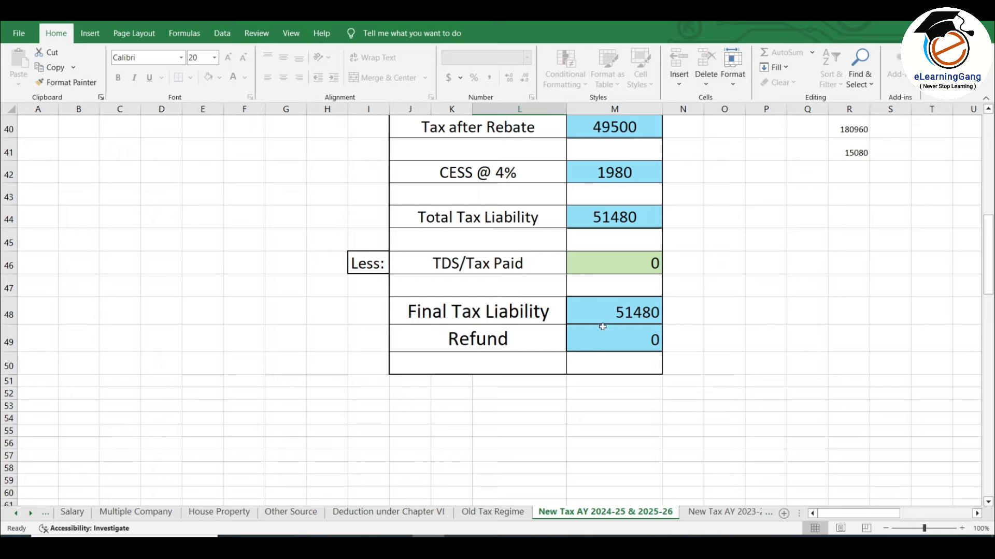
click(643, 311)
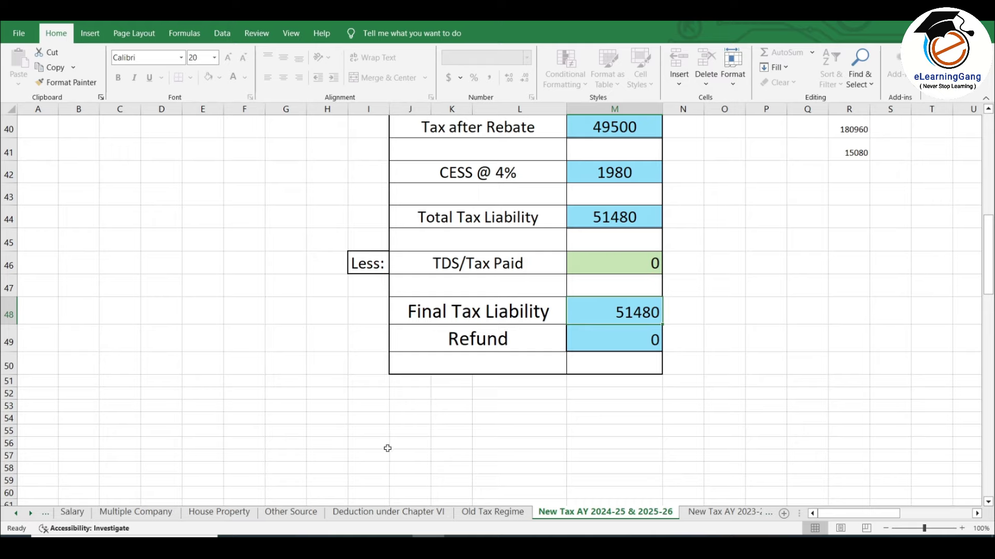
click(484, 513)
Enter the 75000 home loan principal in I13 under Section 80C
scroll(539, 420, up, 3)
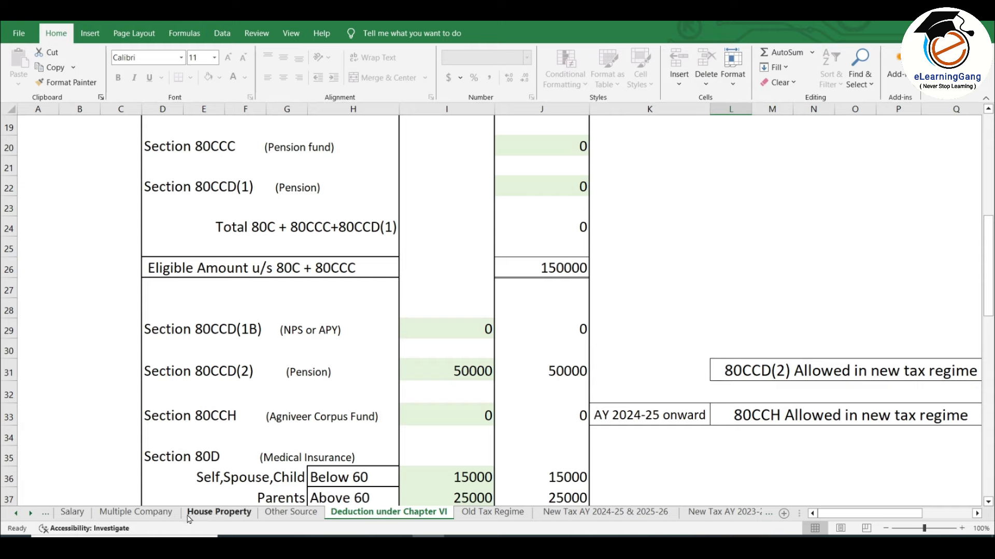
click(205, 518)
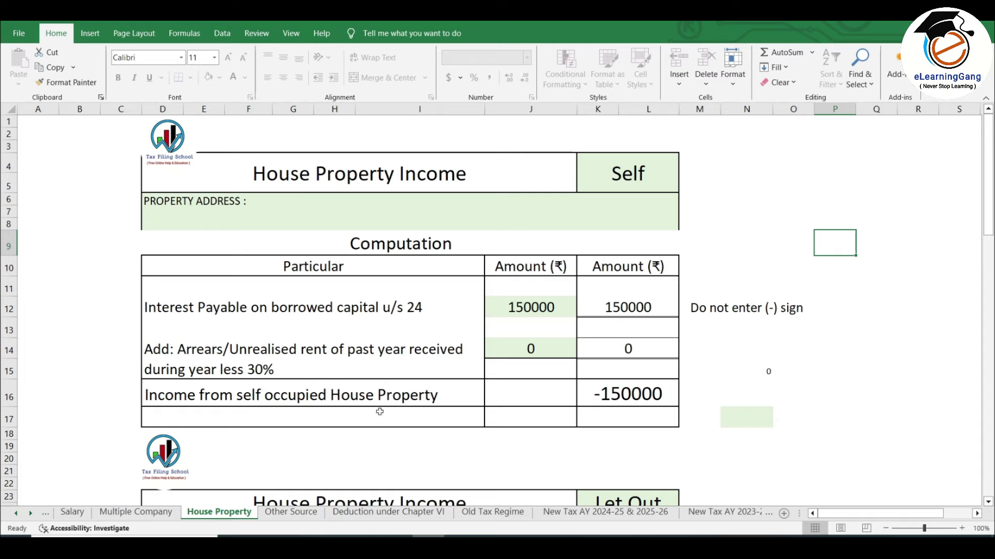
click(390, 512)
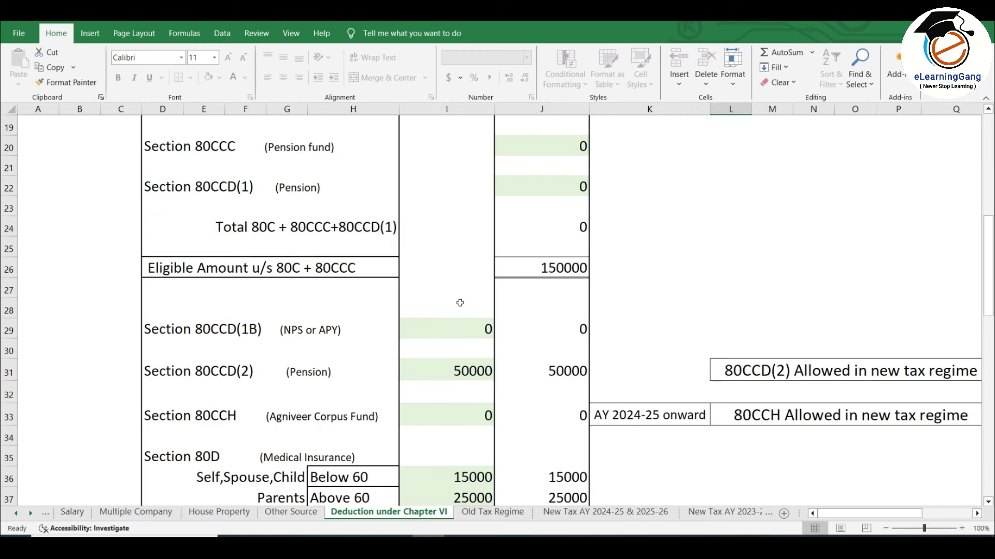
scroll(460, 303, up, 4)
click(470, 256)
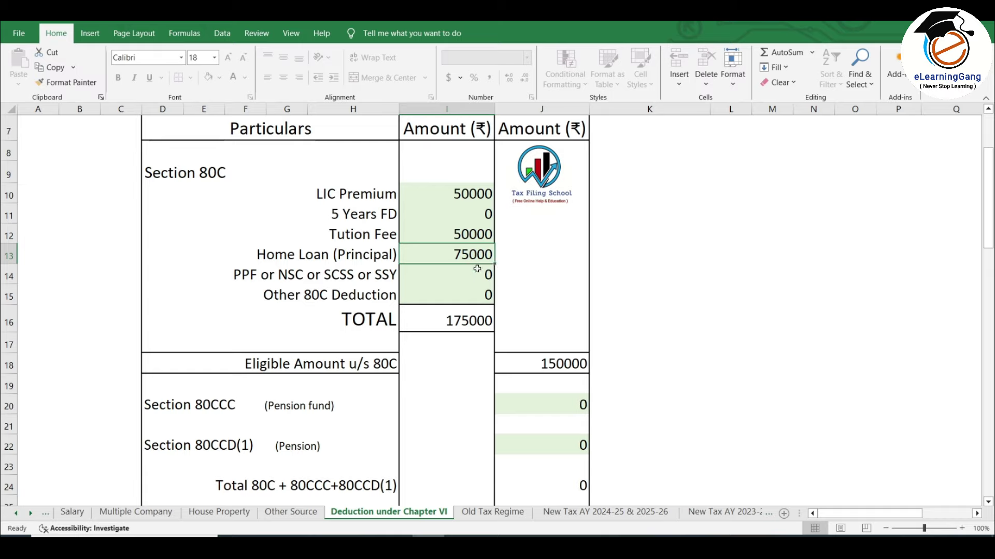
Check the Salary, House Property and Other Source sheets, then open Old Tax Regime
click(72, 511)
click(219, 513)
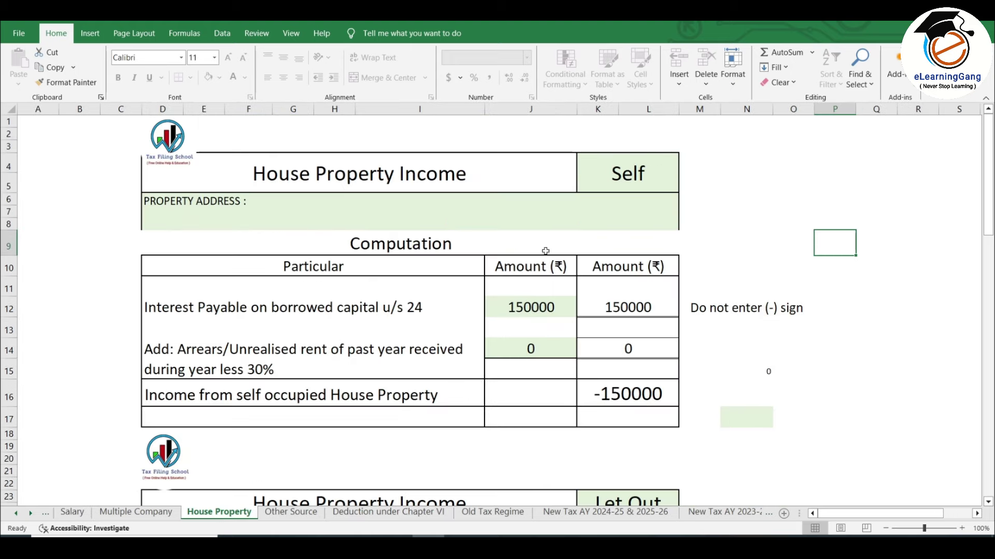
click(306, 512)
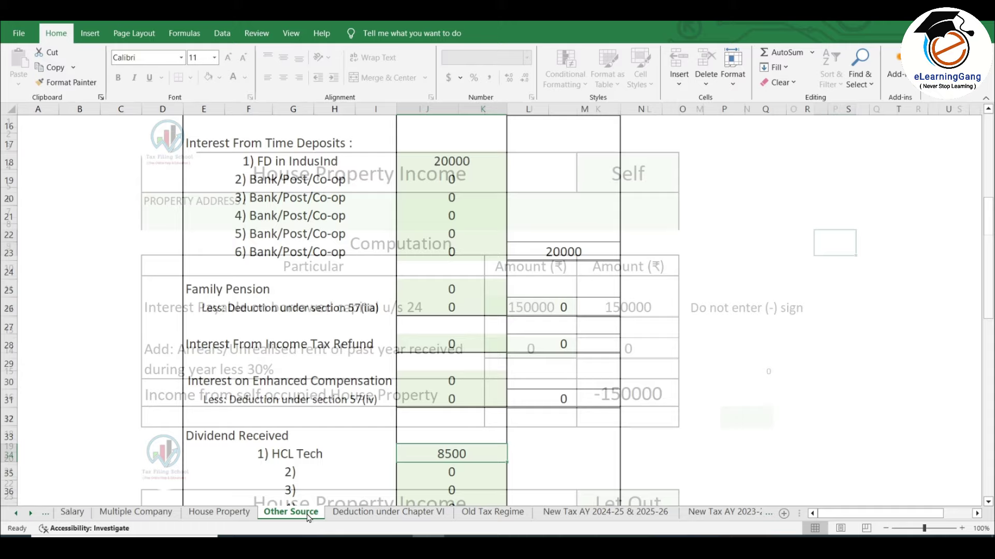
click(381, 516)
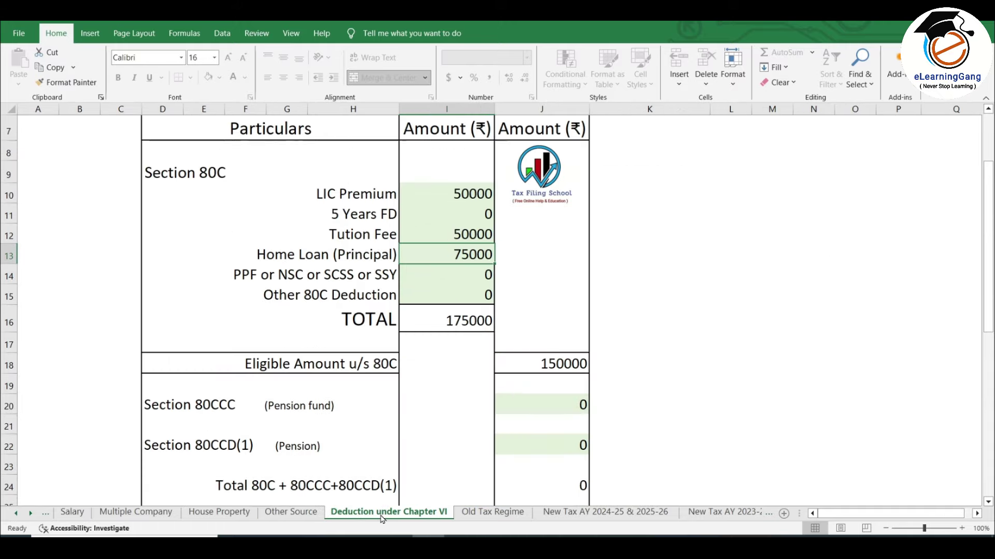
click(490, 513)
scroll(483, 329, up, 4)
scroll(482, 330, up, 3)
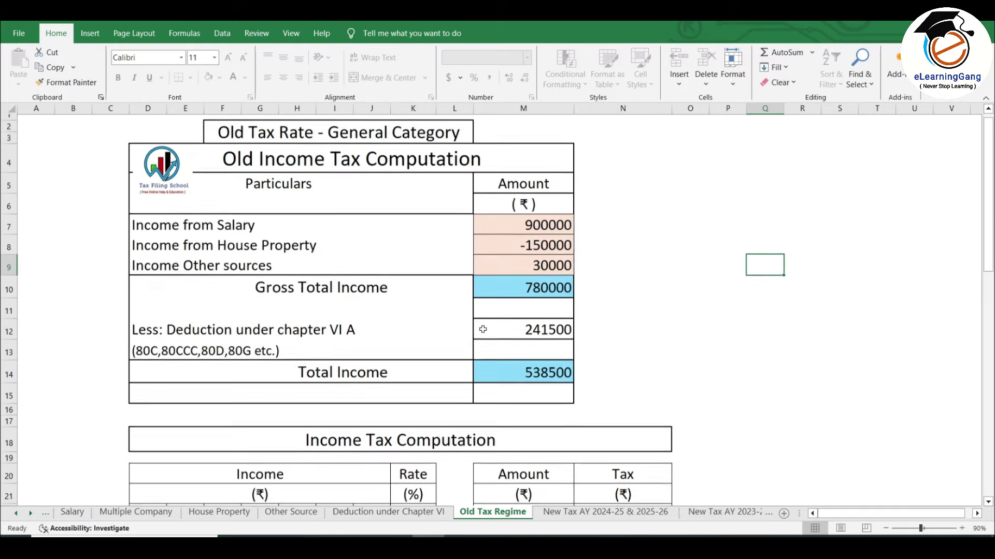
scroll(483, 329, up, 1)
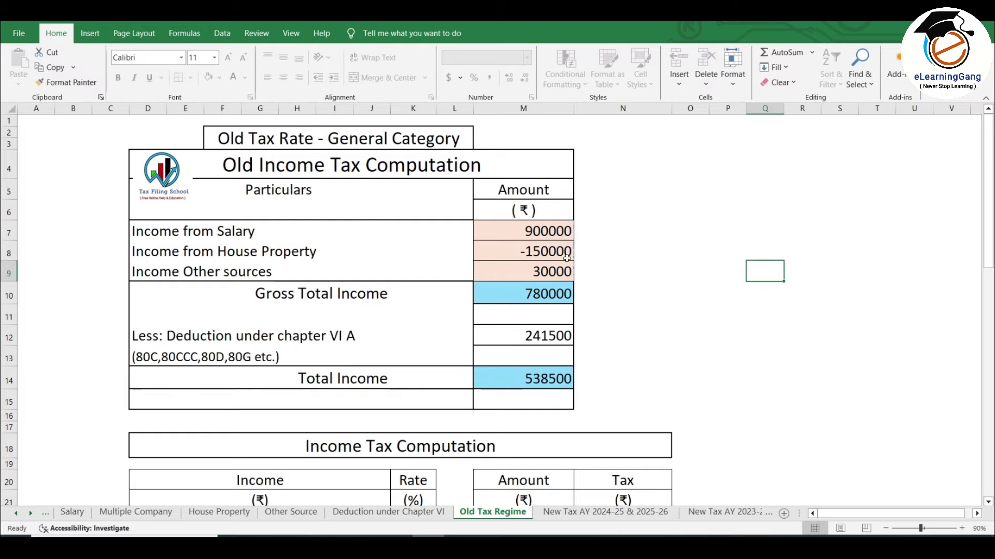
scroll(555, 265, down, 1)
scroll(555, 259, down, 1)
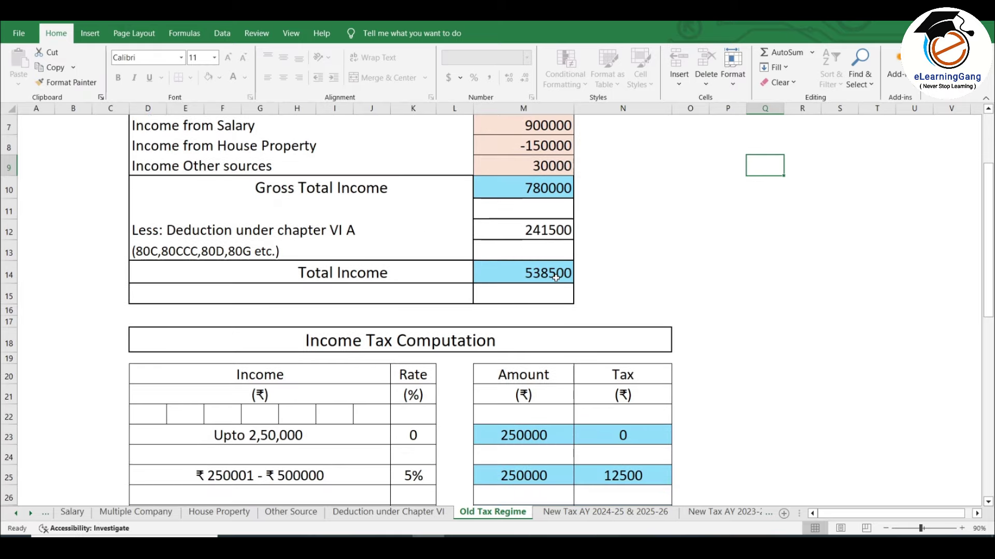
scroll(552, 277, down, 1)
scroll(551, 275, down, 1)
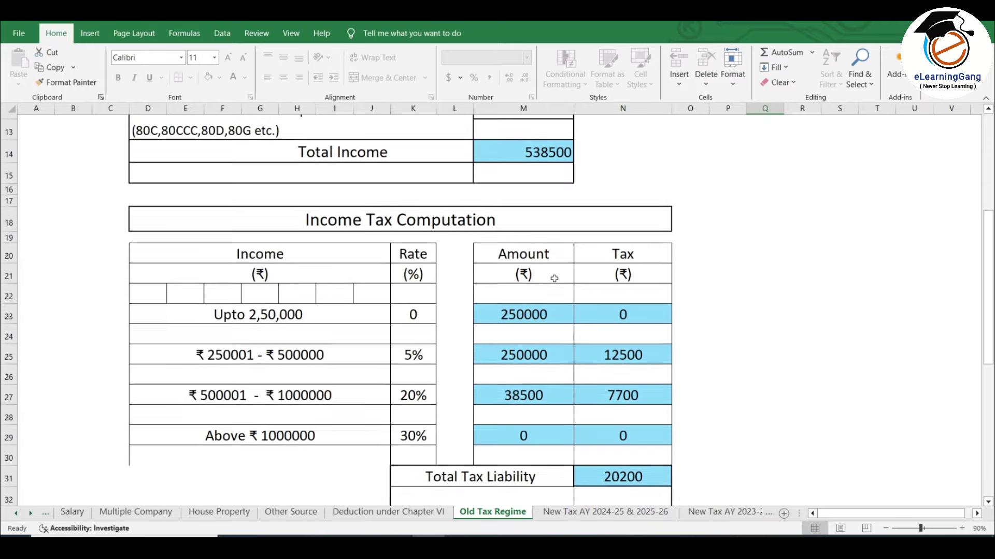
scroll(551, 275, down, 1)
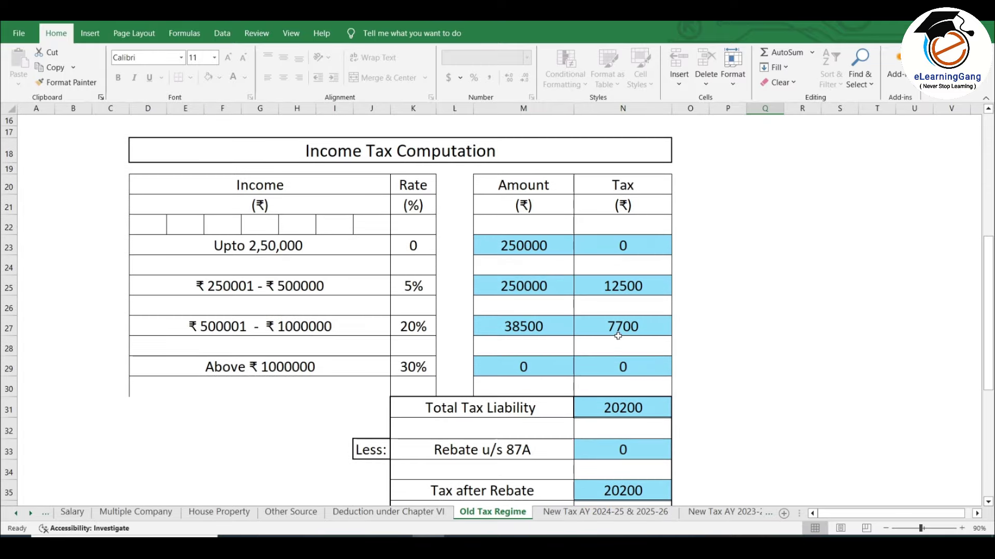
scroll(616, 337, down, 2)
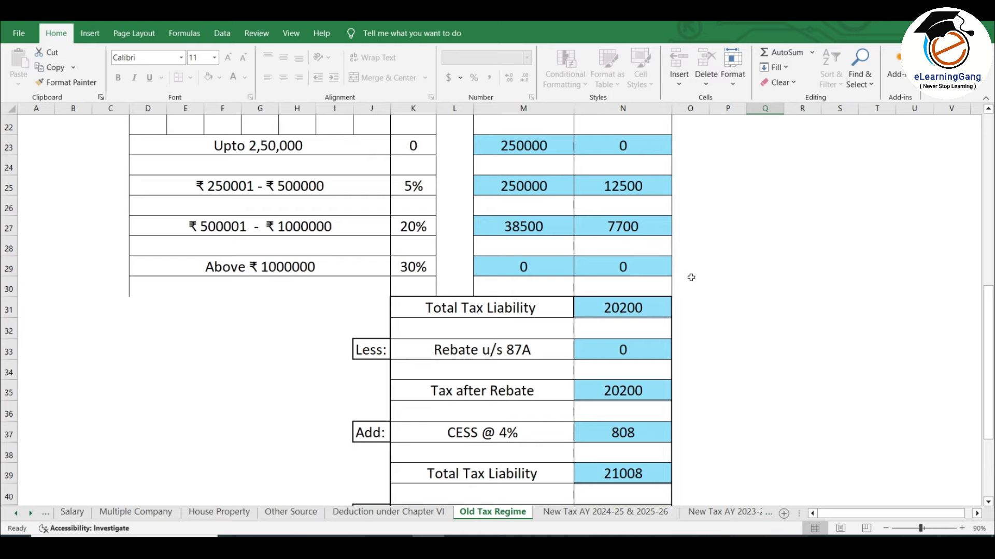
scroll(617, 297, down, 3)
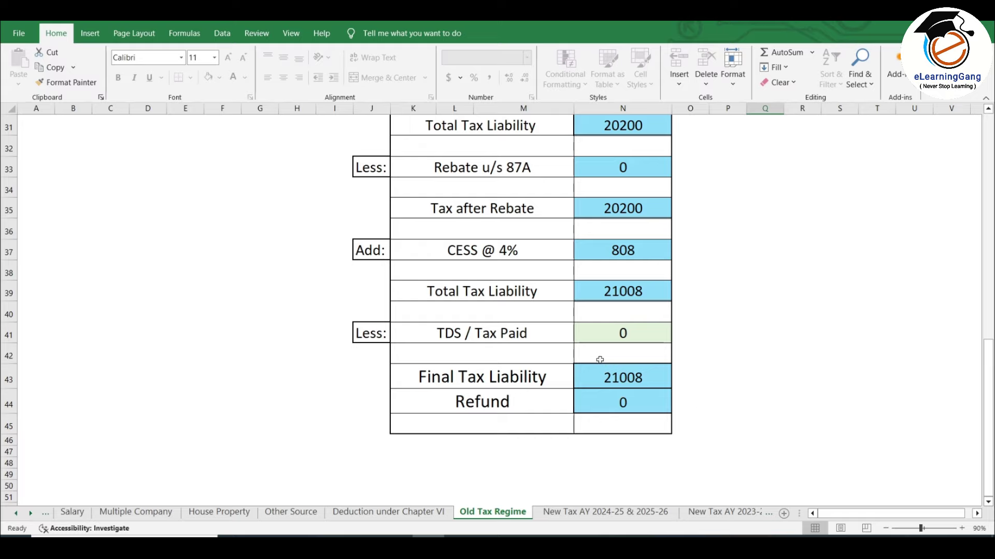
On the new-regime sheet, check the 50000 Chapter VI A deduction in L13 and the 51480 liability
click(601, 511)
scroll(547, 342, up, 6)
scroll(547, 342, up, 1)
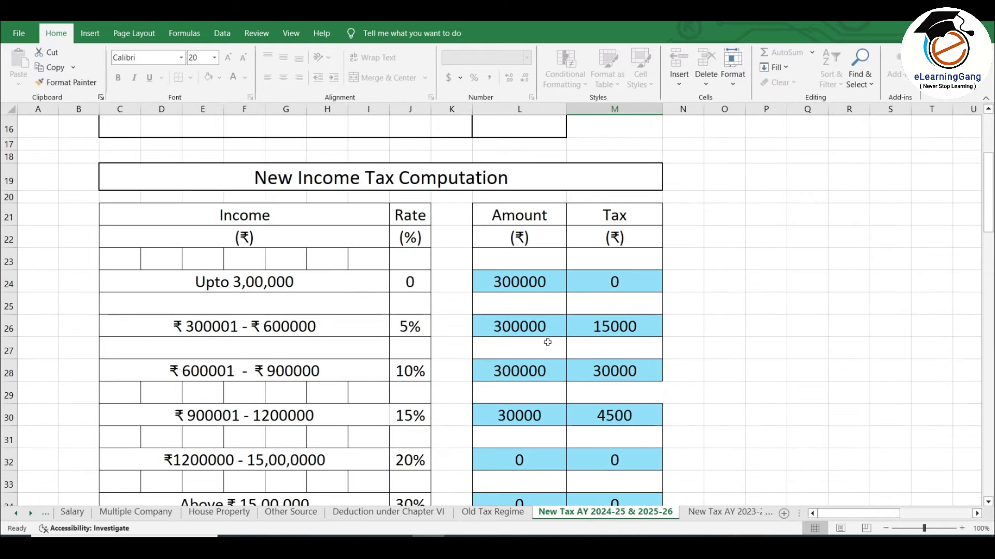
scroll(547, 343, up, 4)
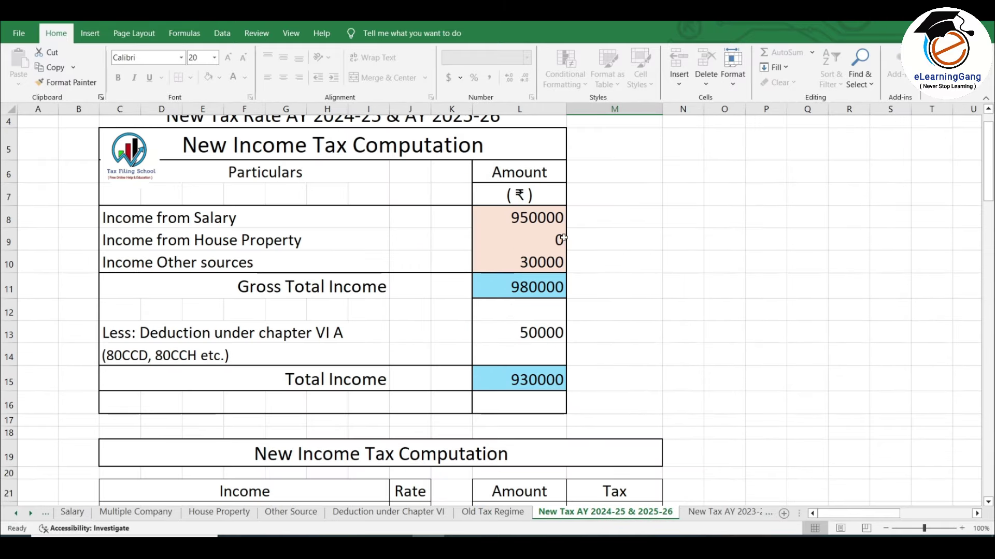
click(542, 334)
scroll(543, 332, down, 2)
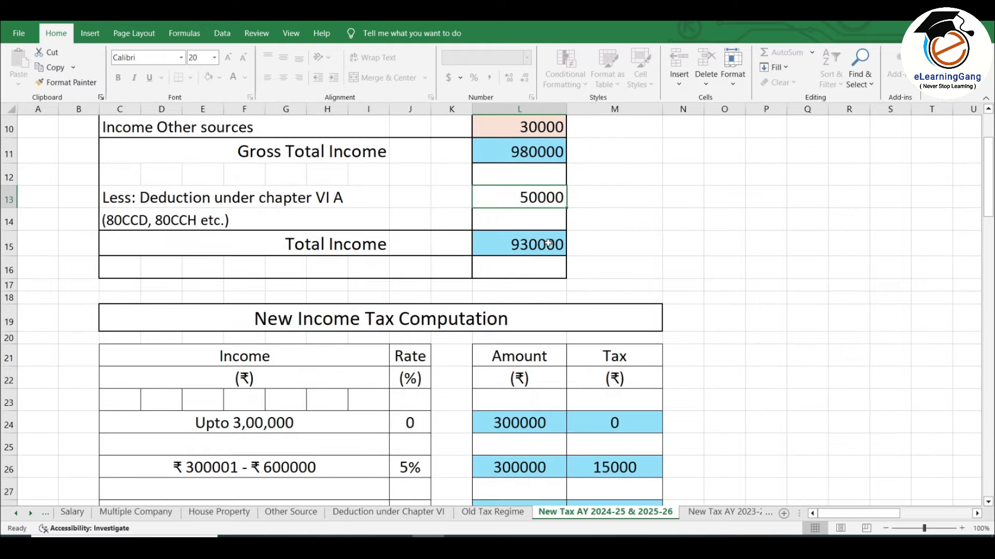
scroll(546, 239, down, 1)
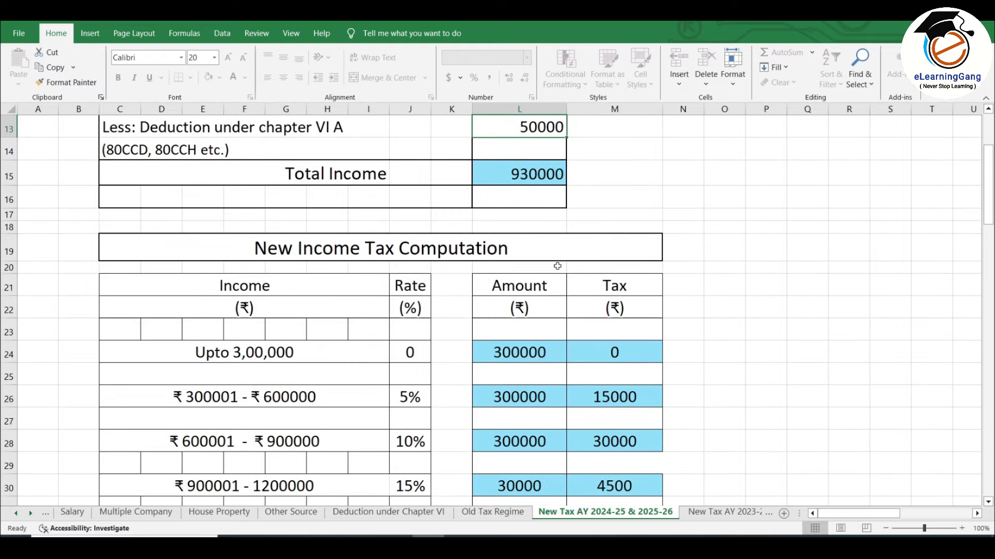
scroll(557, 235, down, 1)
scroll(558, 235, down, 1)
scroll(557, 235, down, 1)
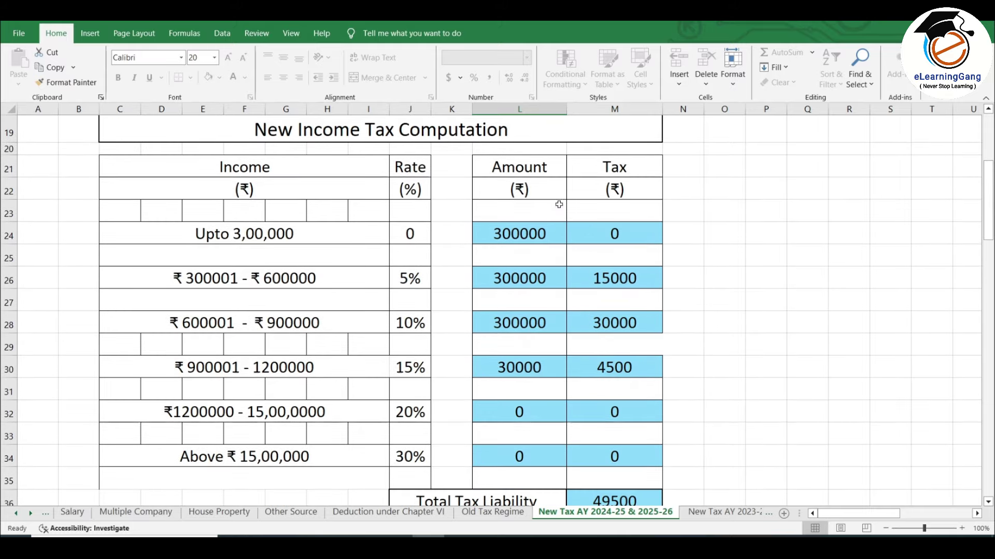
scroll(573, 326, down, 5)
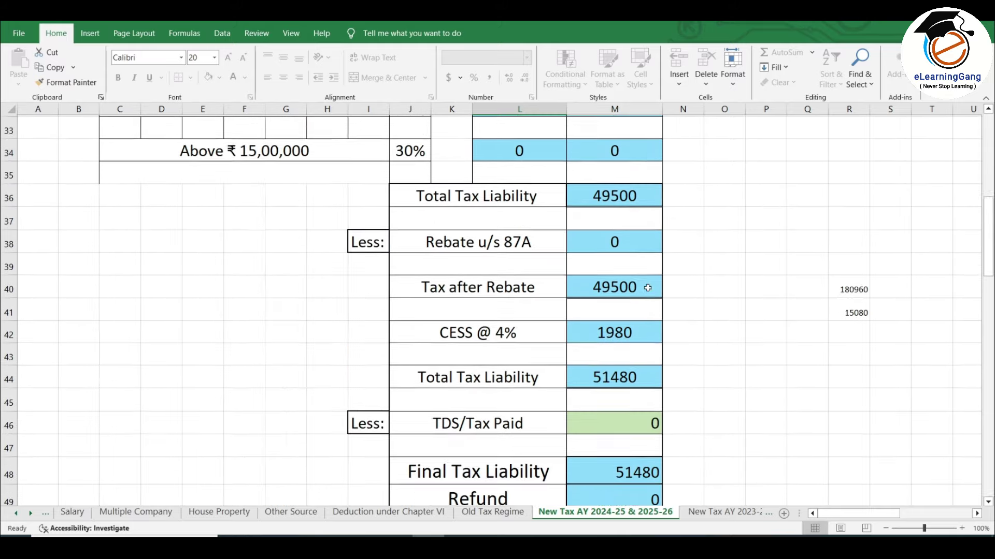
scroll(601, 317, down, 1)
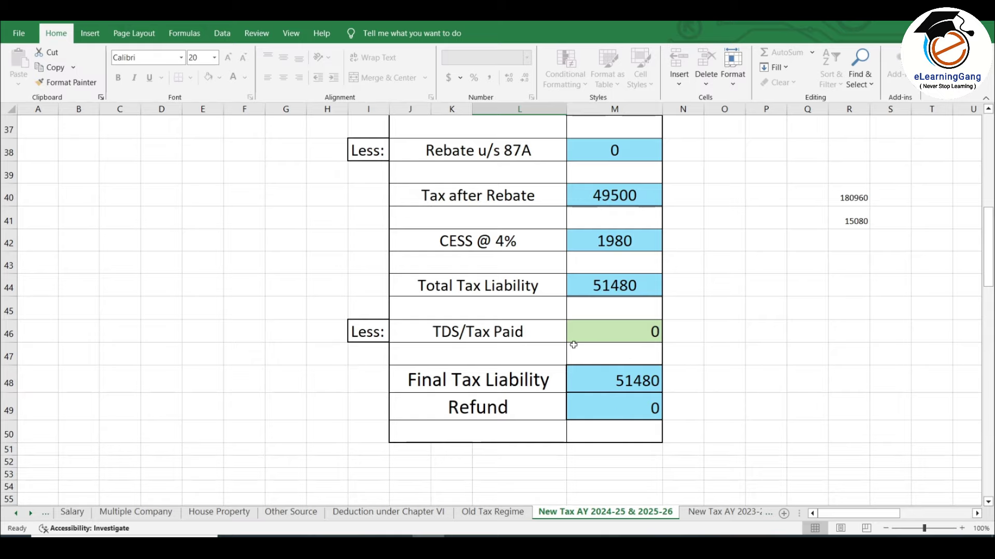
Review Old Tax Regime's 538500 total income after 241500 Chapter VI A deductions, and its slab-wise tax
click(492, 511)
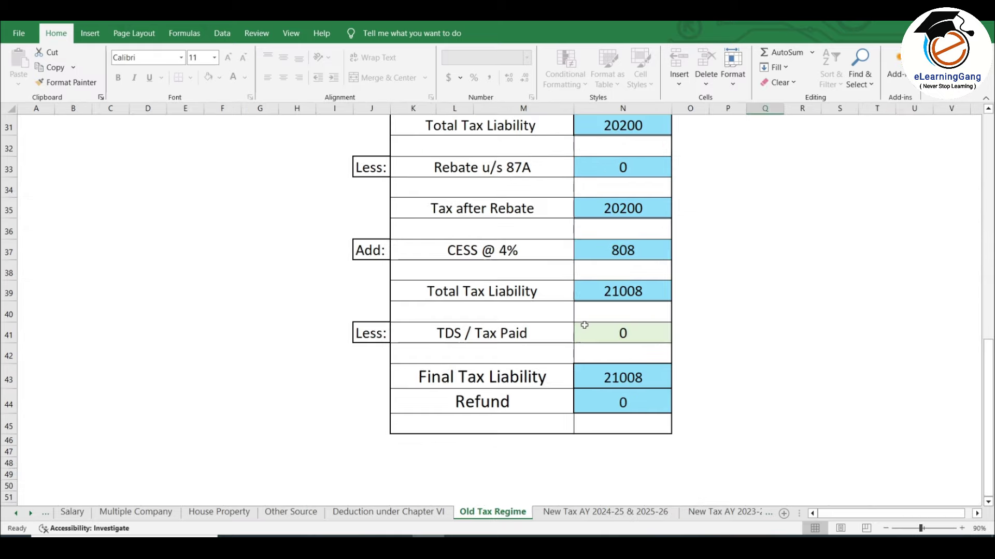
scroll(585, 325, up, 1)
scroll(584, 325, up, 2)
scroll(584, 324, down, 2)
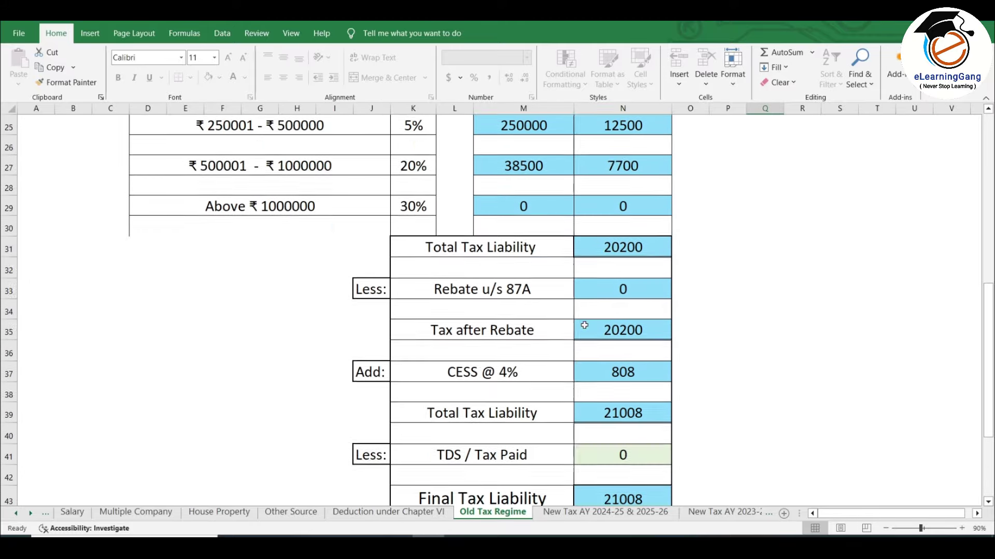
scroll(584, 325, down, 1)
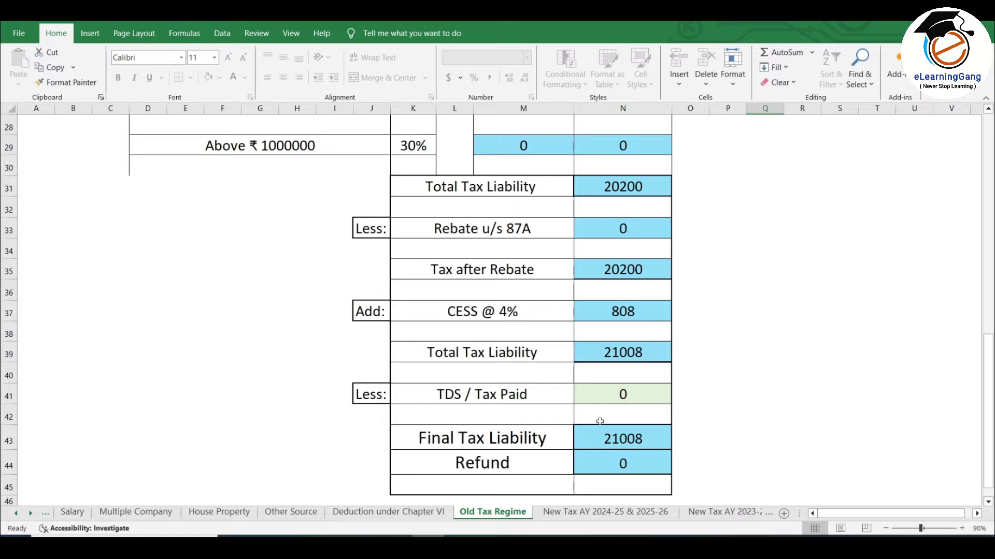
scroll(602, 405, up, 3)
scroll(603, 378, up, 4)
scroll(604, 357, up, 2)
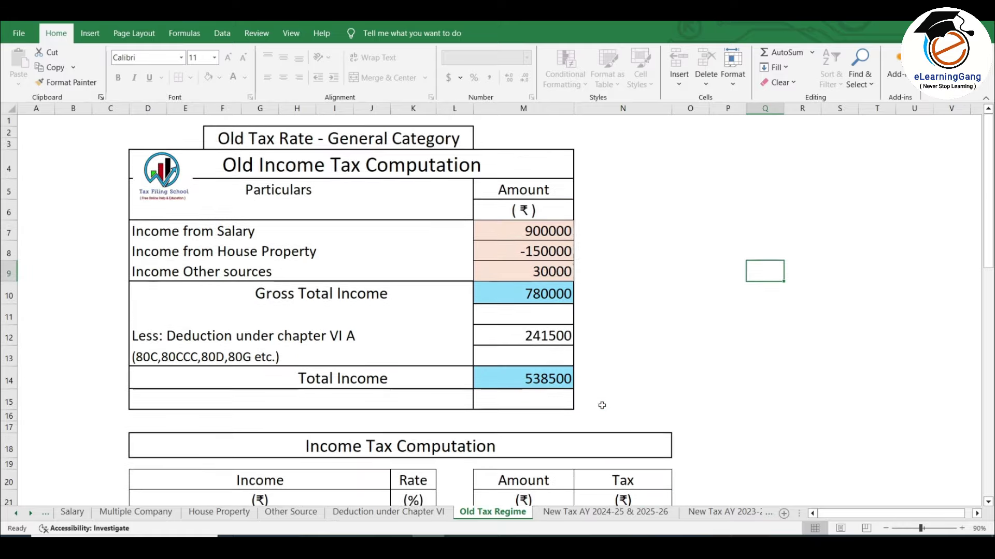
scroll(605, 345, down, 1)
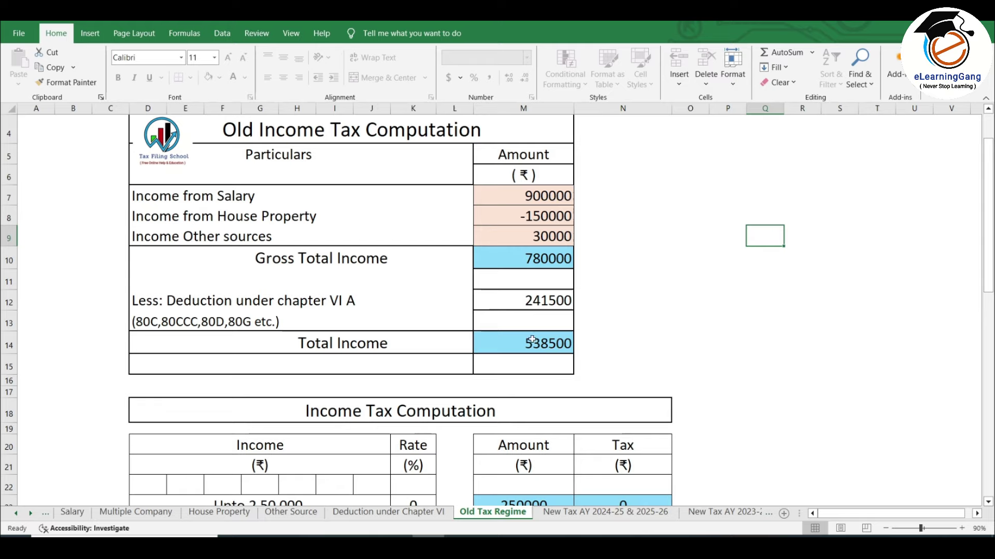
scroll(547, 340, down, 3)
scroll(548, 340, down, 1)
scroll(570, 337, down, 1)
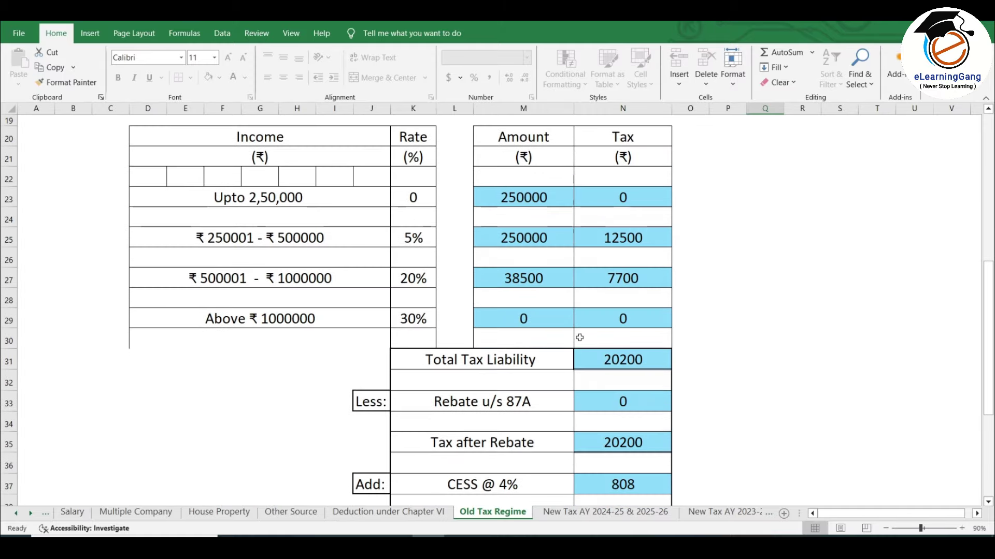
scroll(578, 426, up, 3)
Enter 50000 in cell I29 as the Section 80CCD(1B) NPS contribution on the Deduction under Chapter VI sheet
scroll(579, 257, up, 1)
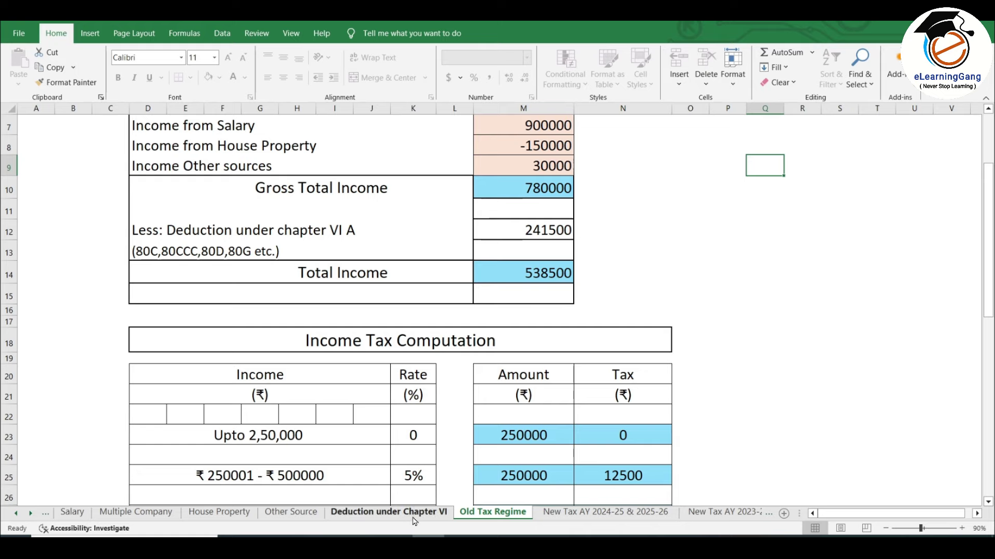
click(389, 512)
scroll(343, 246, down, 3)
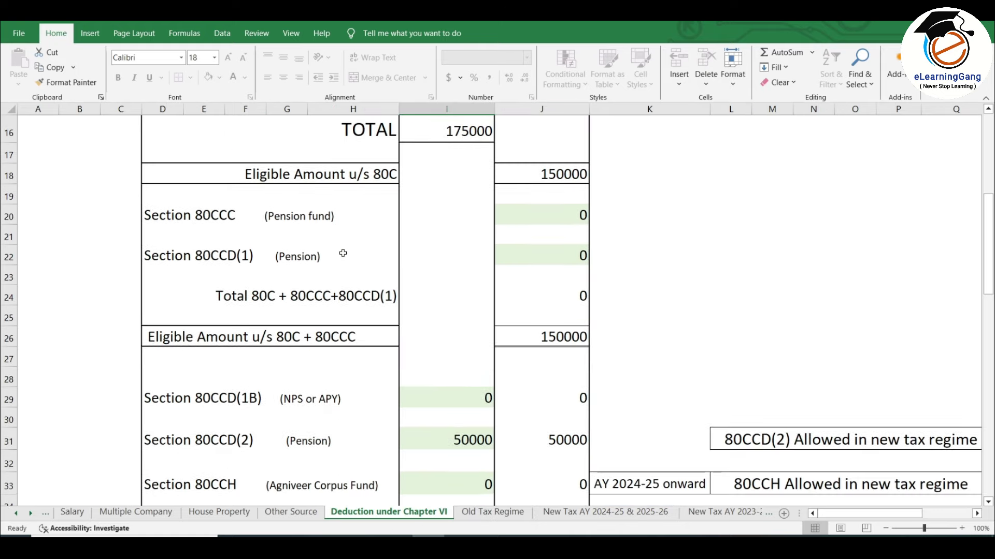
scroll(343, 249, down, 3)
scroll(343, 252, down, 2)
scroll(345, 256, down, 1)
scroll(345, 256, down, 1)
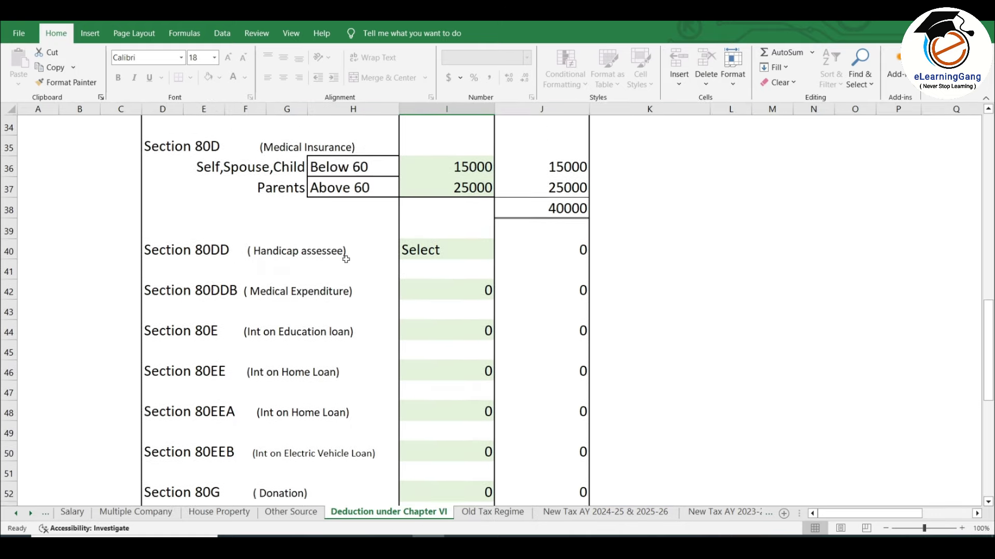
scroll(346, 258, down, 3)
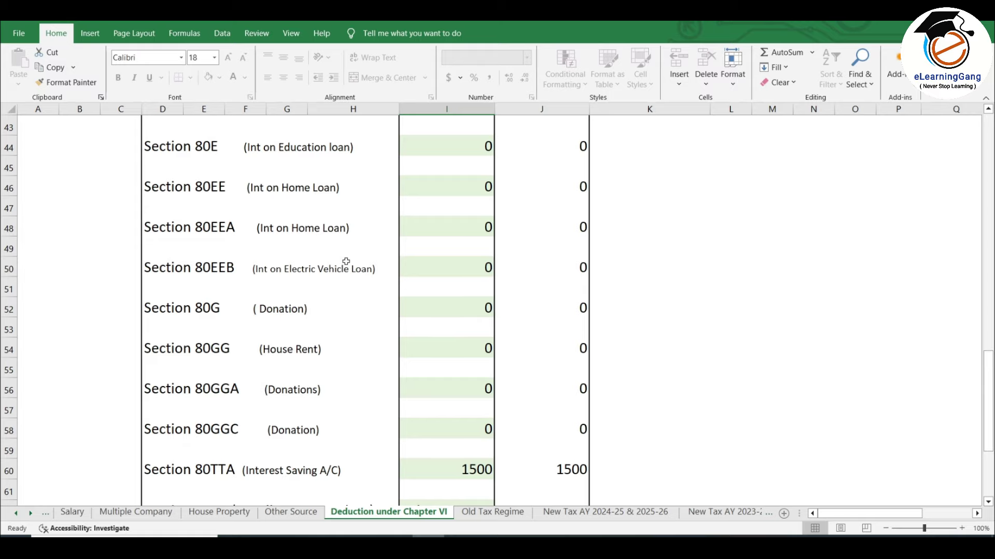
scroll(346, 261, up, 1)
scroll(346, 262, up, 2)
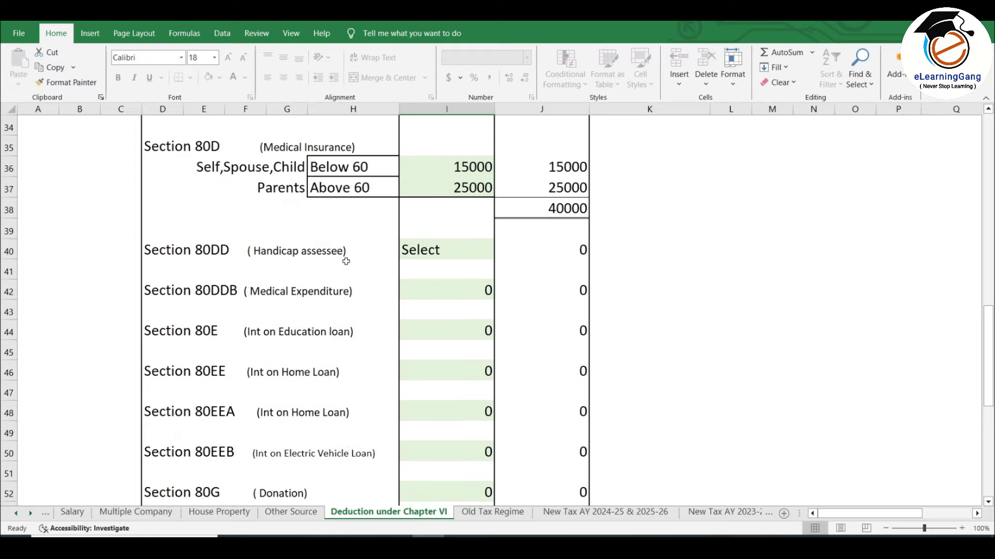
scroll(346, 261, up, 1)
scroll(346, 261, up, 1)
scroll(346, 262, up, 2)
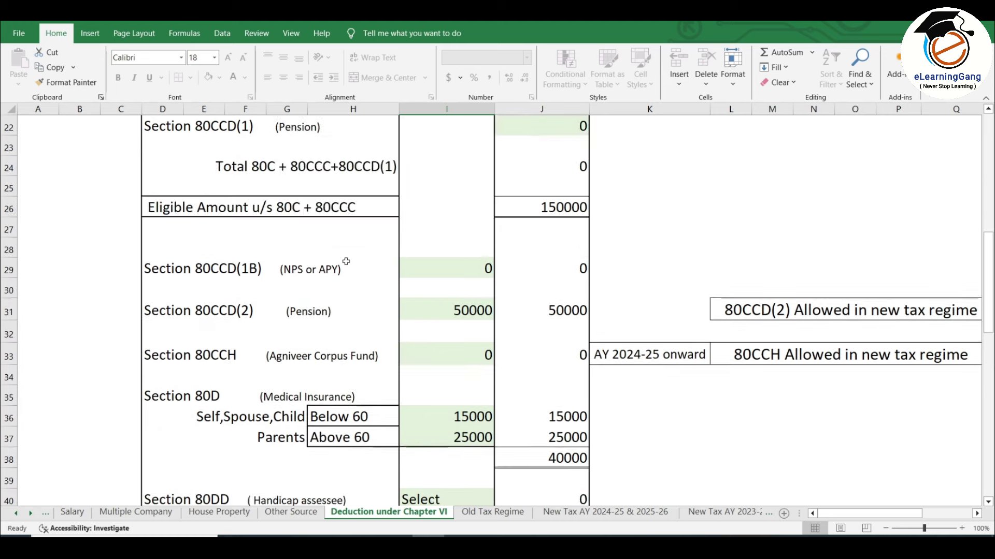
click(474, 269)
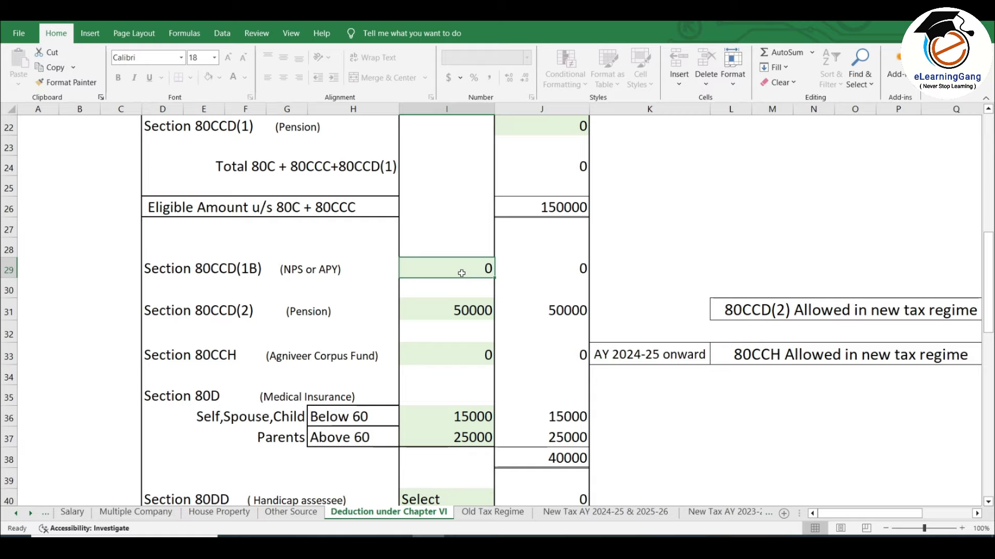
key(ctrl+z)
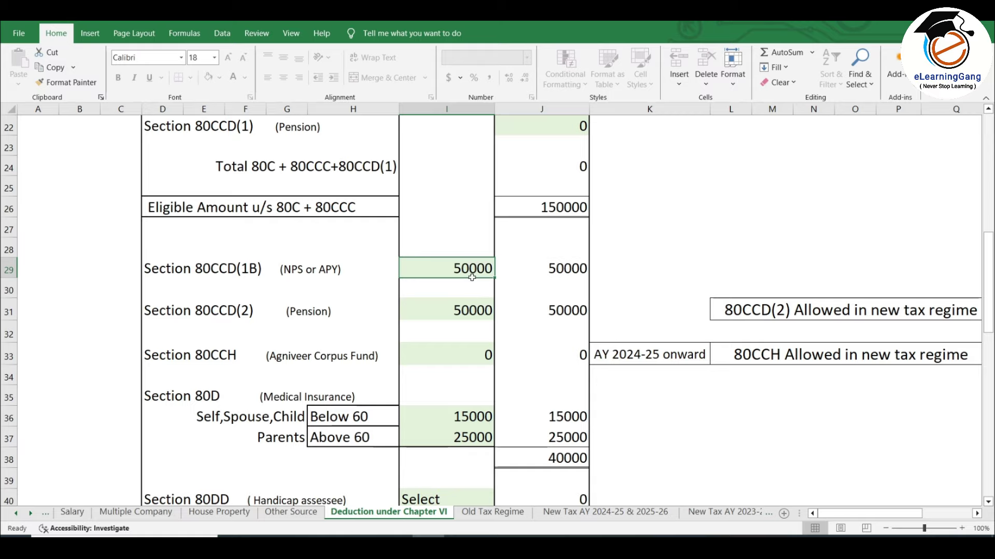
Verify the Old Tax Regime final tax liability is now 0, then view the new-regime sheet
click(516, 512)
scroll(490, 324, up, 1)
scroll(490, 319, up, 2)
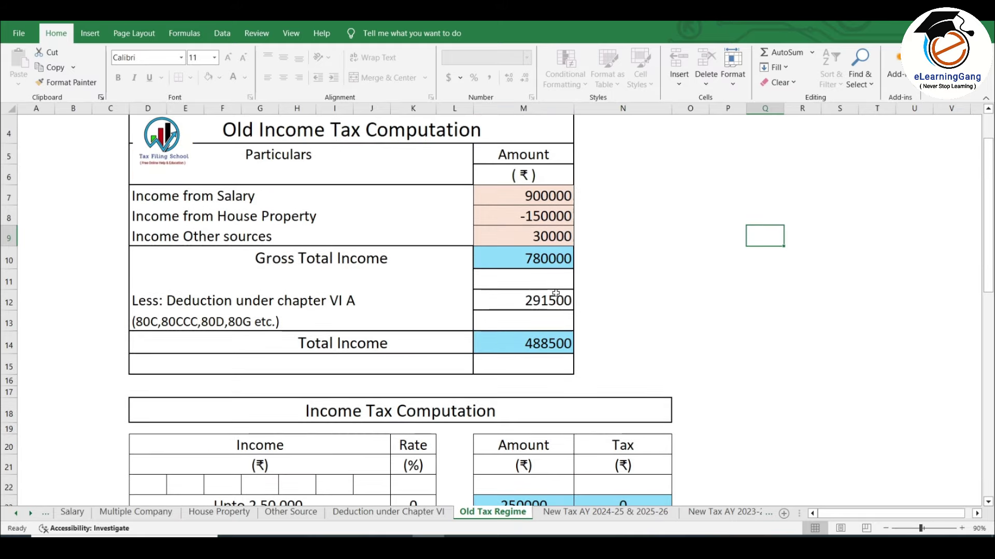
scroll(555, 293, down, 1)
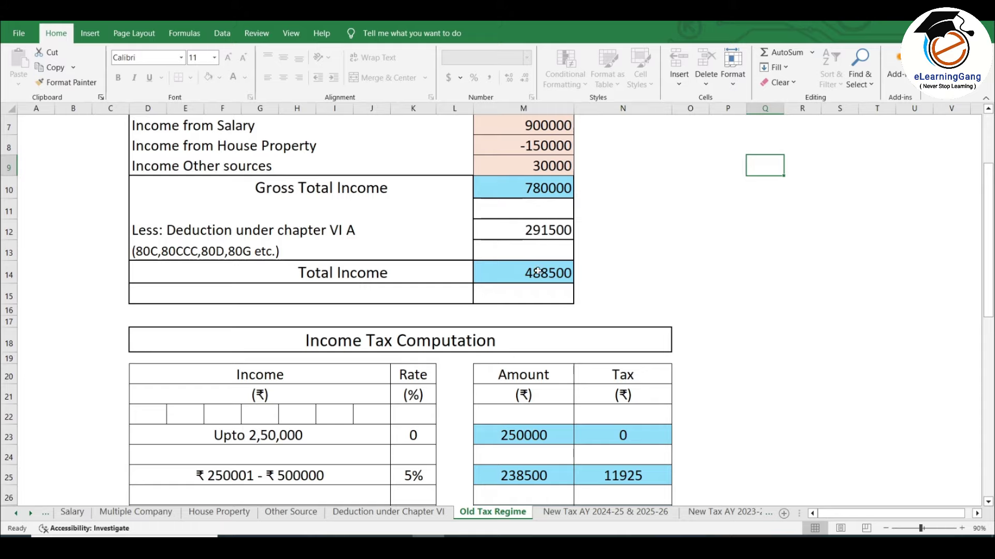
scroll(560, 276, down, 2)
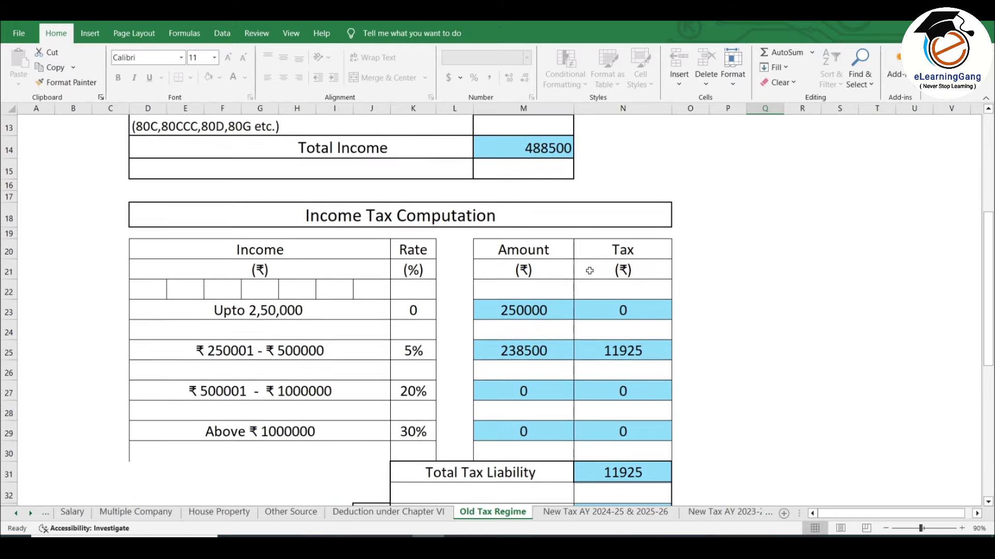
scroll(615, 321, down, 1)
scroll(617, 310, down, 1)
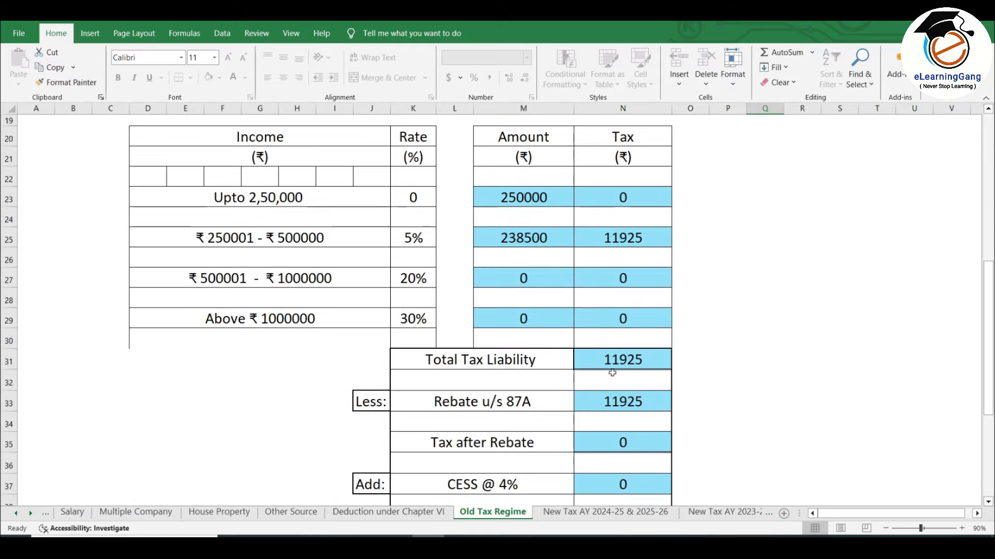
scroll(655, 355, down, 1)
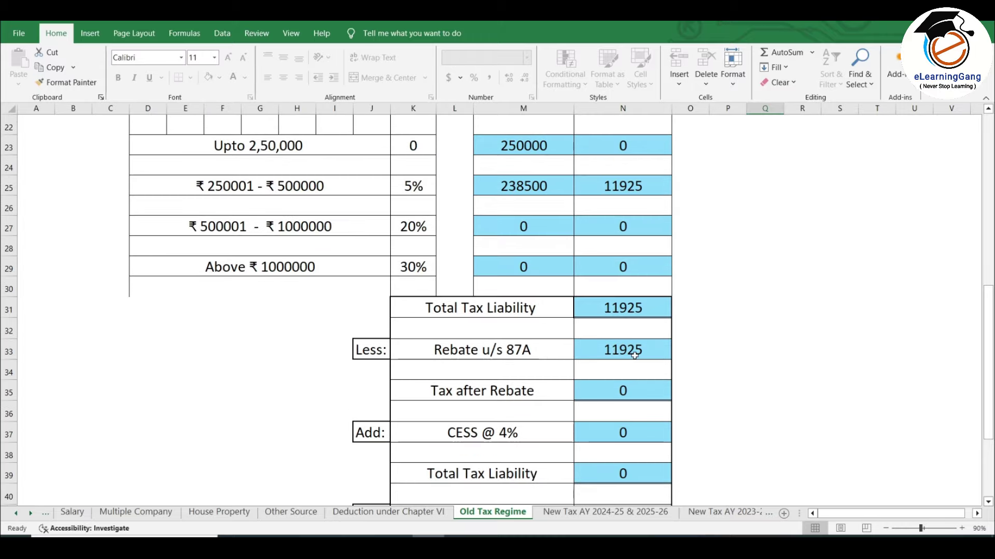
scroll(634, 356, down, 2)
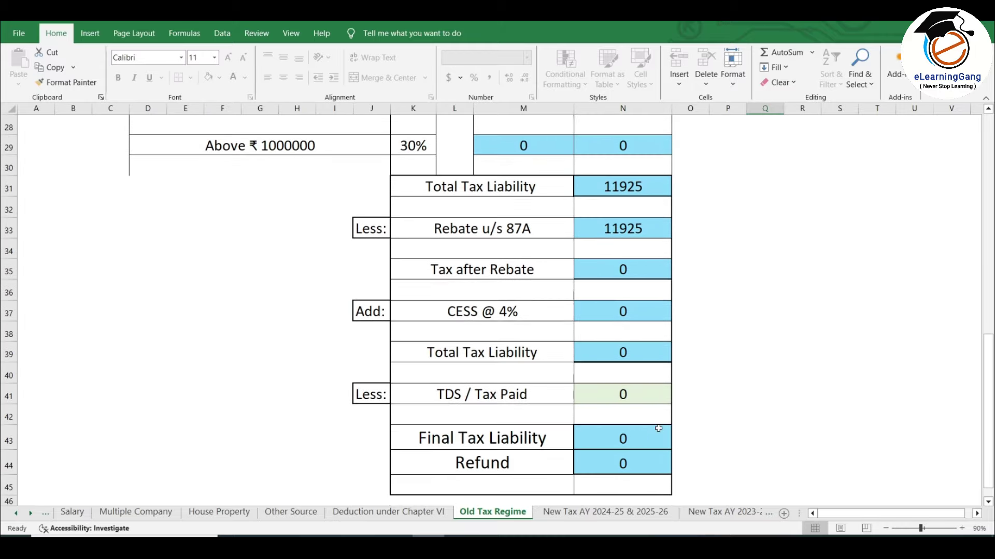
scroll(712, 339, down, 1)
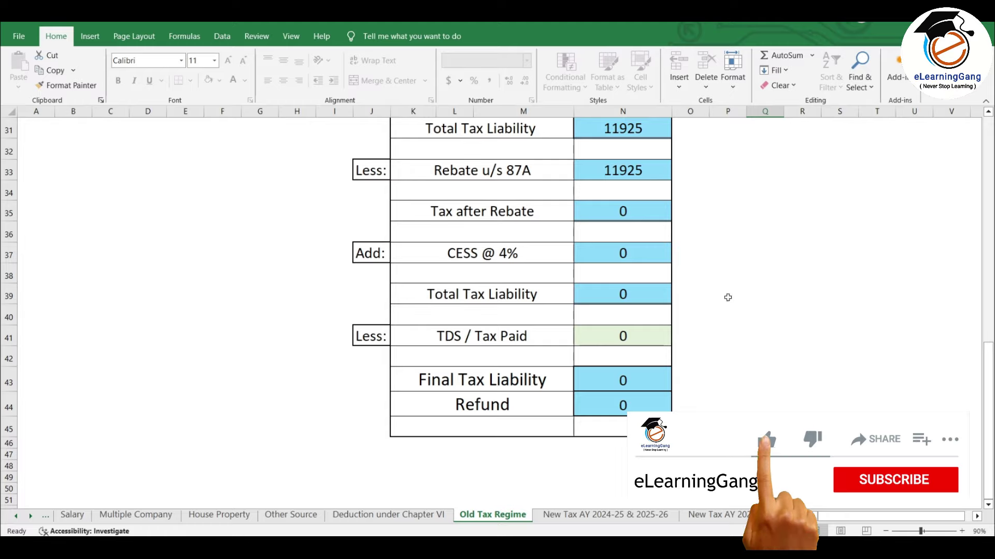
key(ctrl+Page_Down)
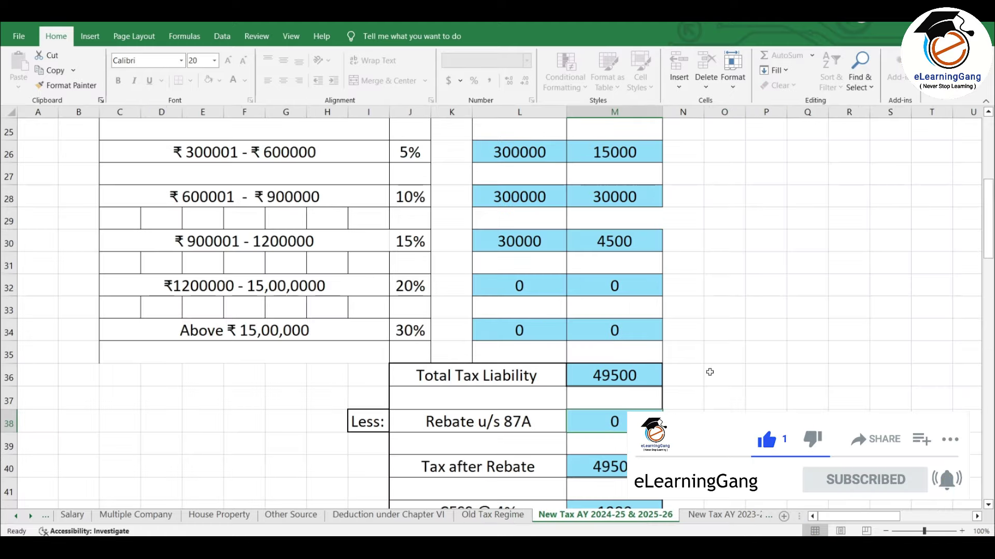
scroll(709, 372, up, 2)
scroll(710, 372, up, 4)
scroll(710, 372, up, 1)
scroll(709, 371, down, 2)
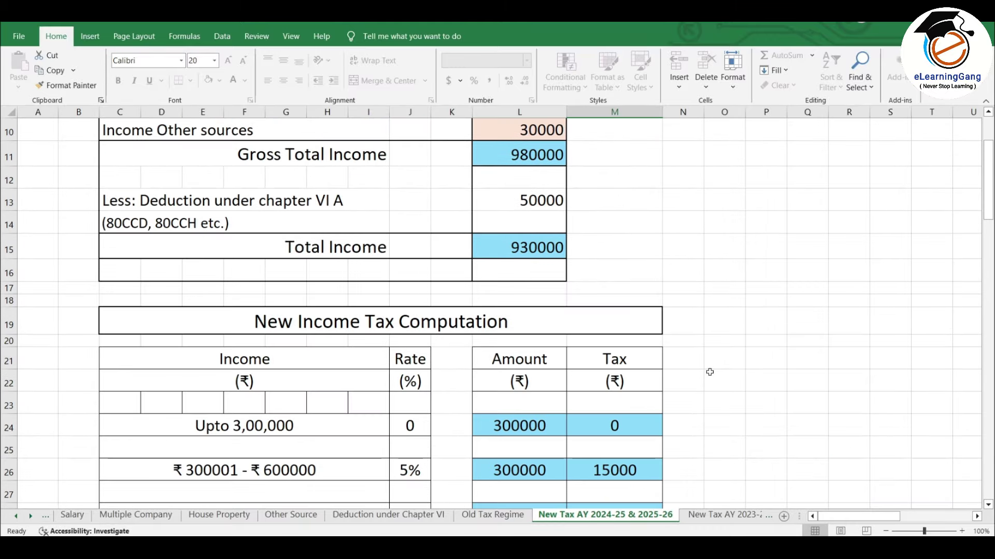
scroll(710, 372, down, 2)
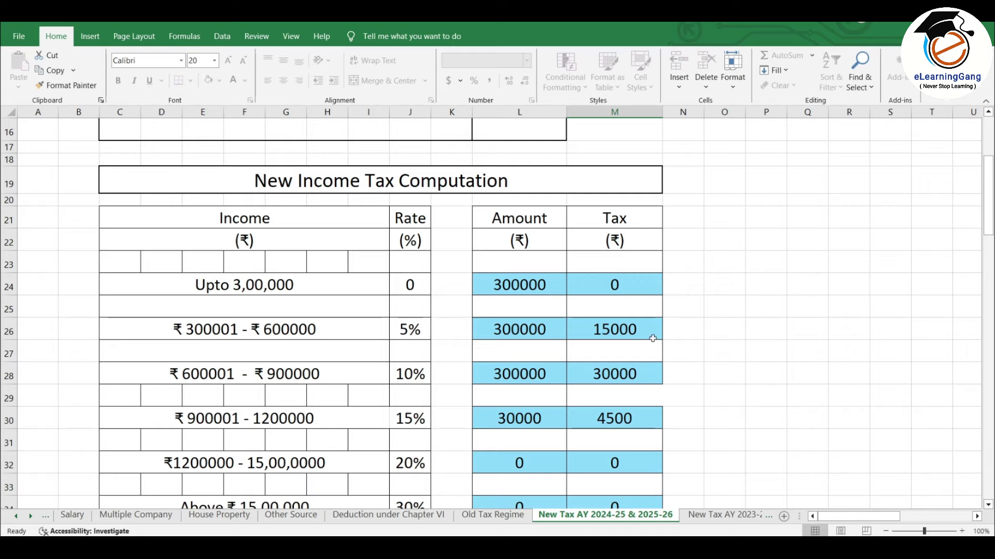
click(513, 287)
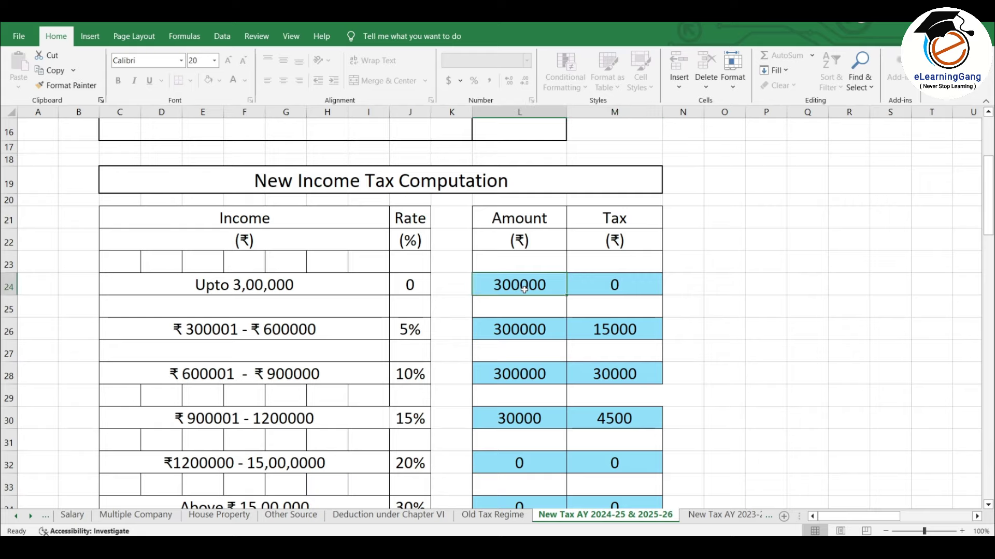
scroll(524, 289, up, 2)
click(517, 253)
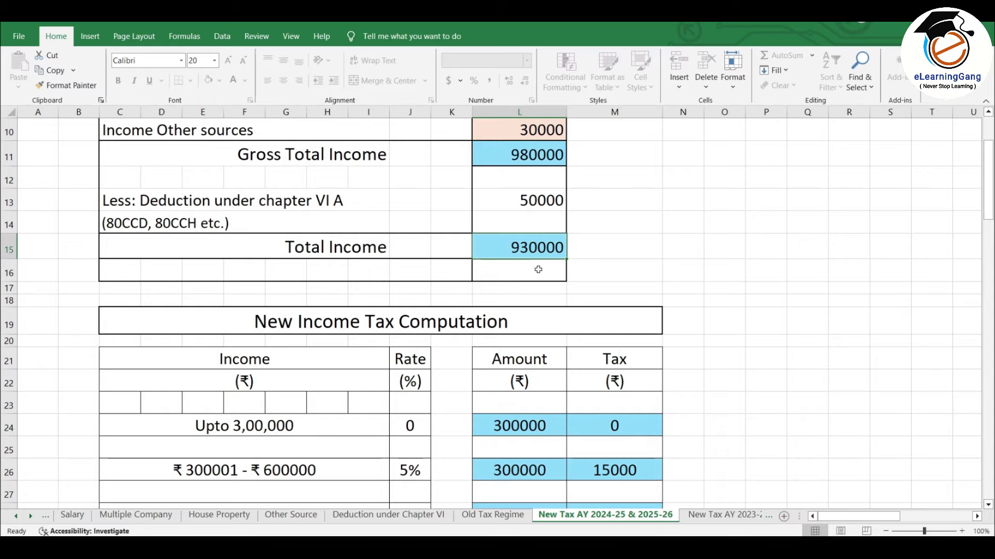
scroll(537, 247, down, 2)
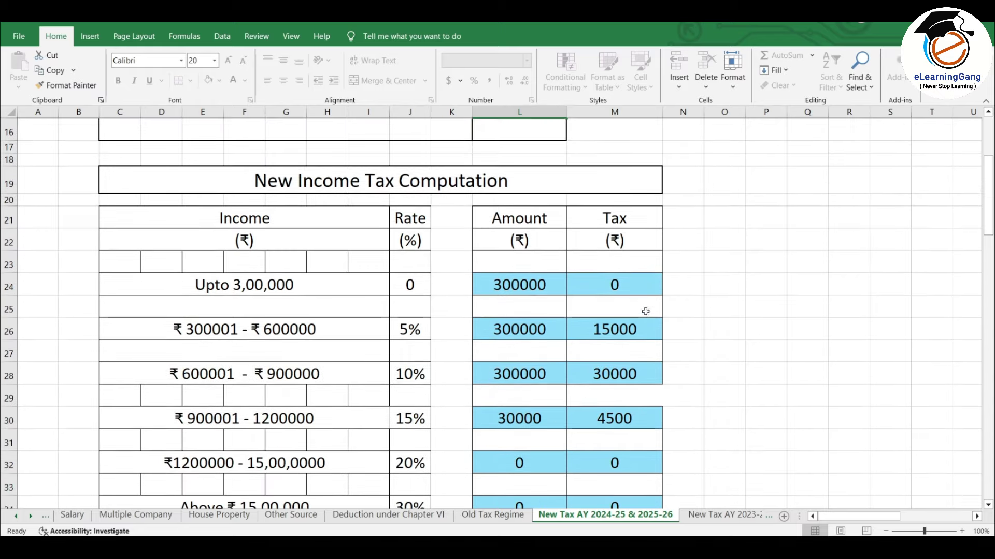
scroll(624, 309, down, 2)
scroll(619, 315, down, 2)
scroll(611, 323, down, 1)
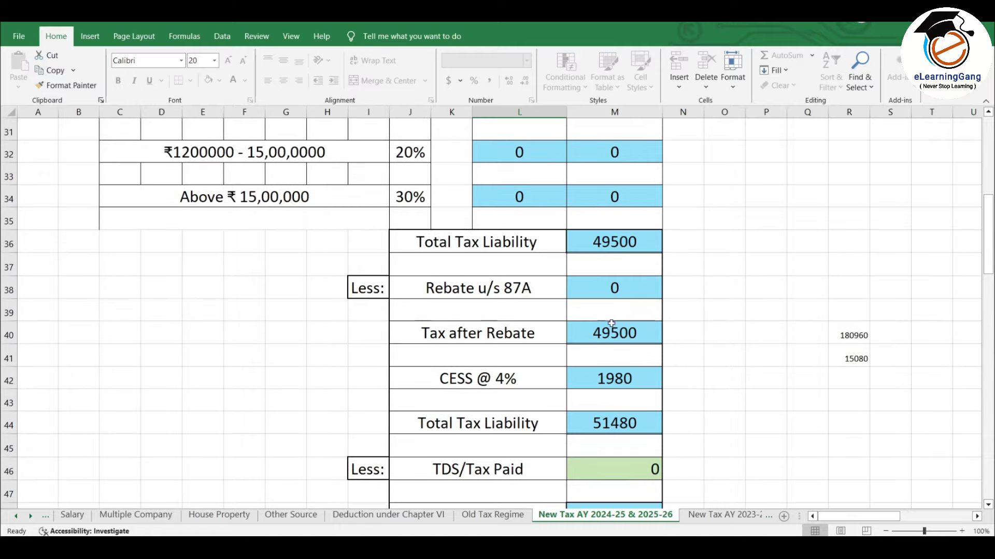
click(627, 288)
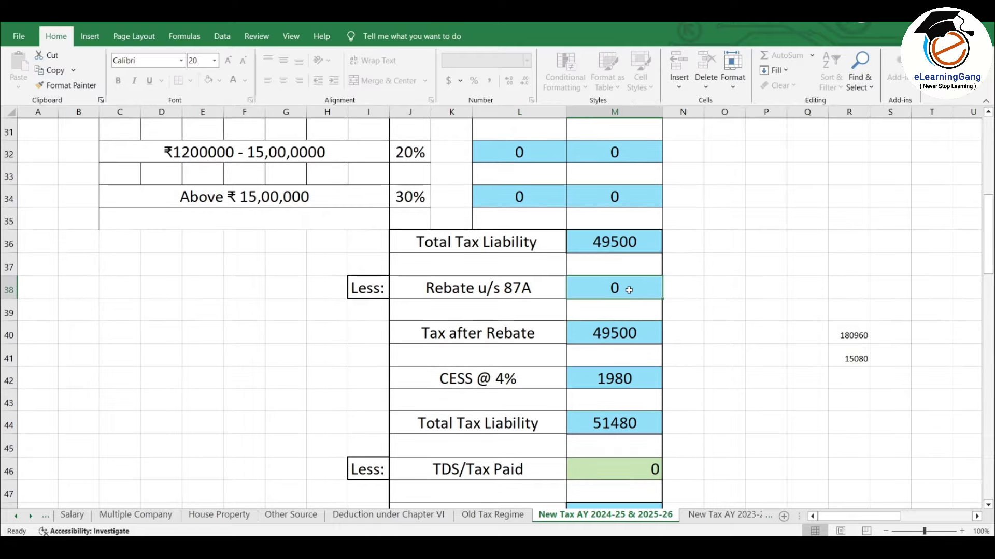
scroll(627, 288, up, 2)
scroll(626, 284, up, 2)
scroll(601, 280, up, 3)
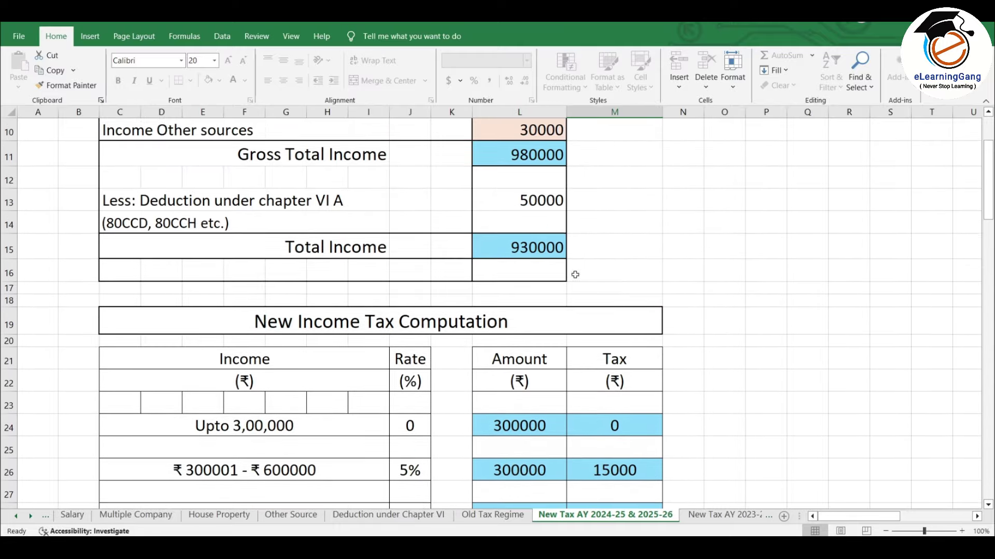
click(535, 251)
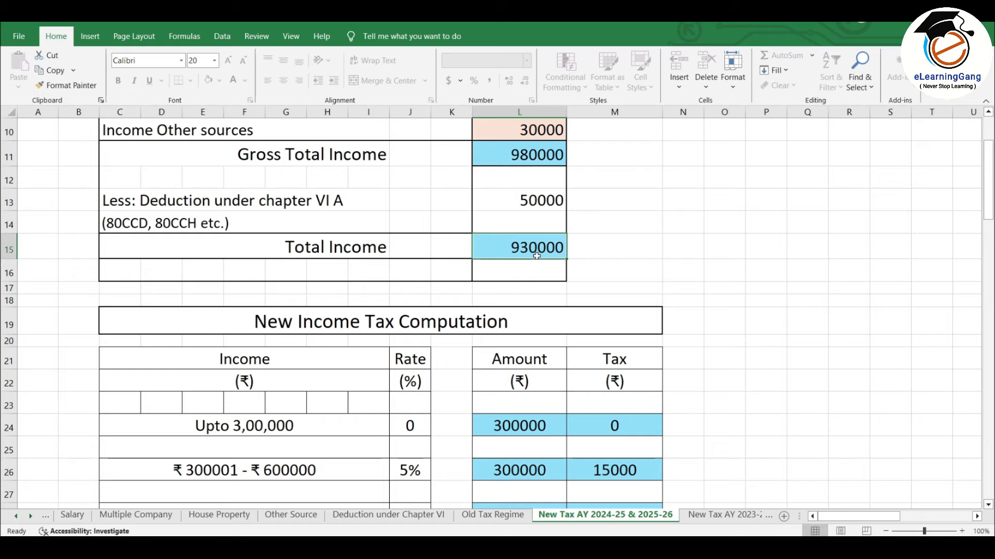
scroll(536, 256, down, 3)
scroll(536, 256, down, 3)
click(617, 359)
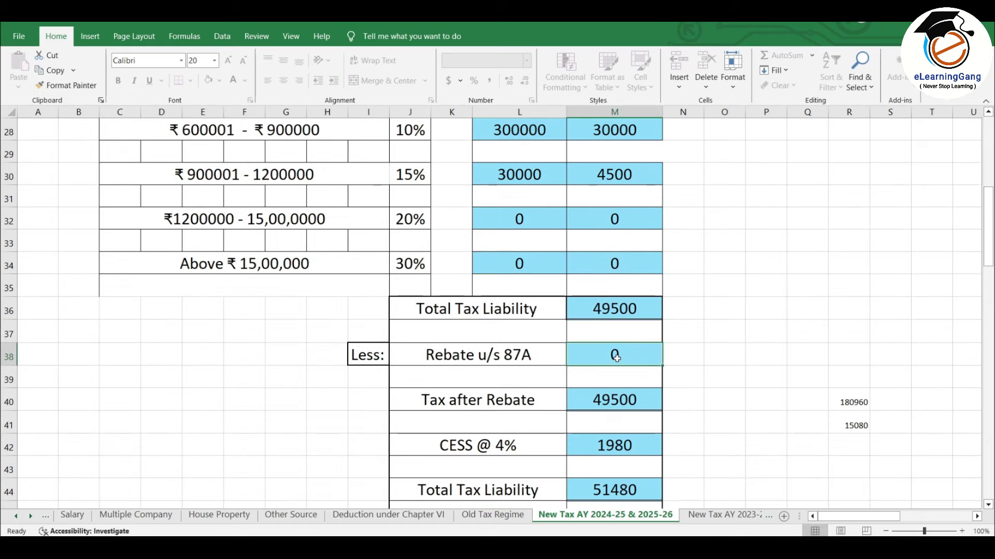
scroll(617, 359, up, 2)
scroll(319, 269, up, 2)
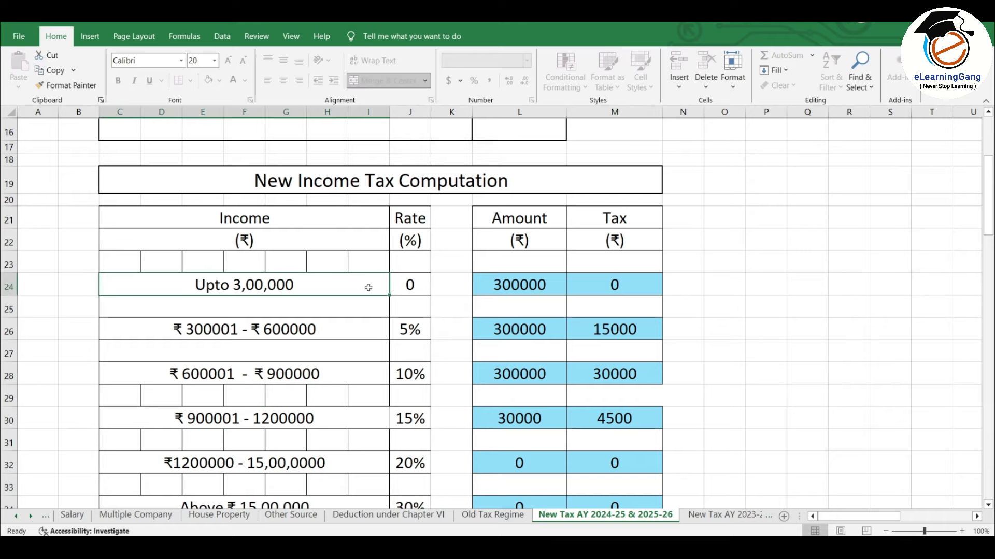
click(539, 288)
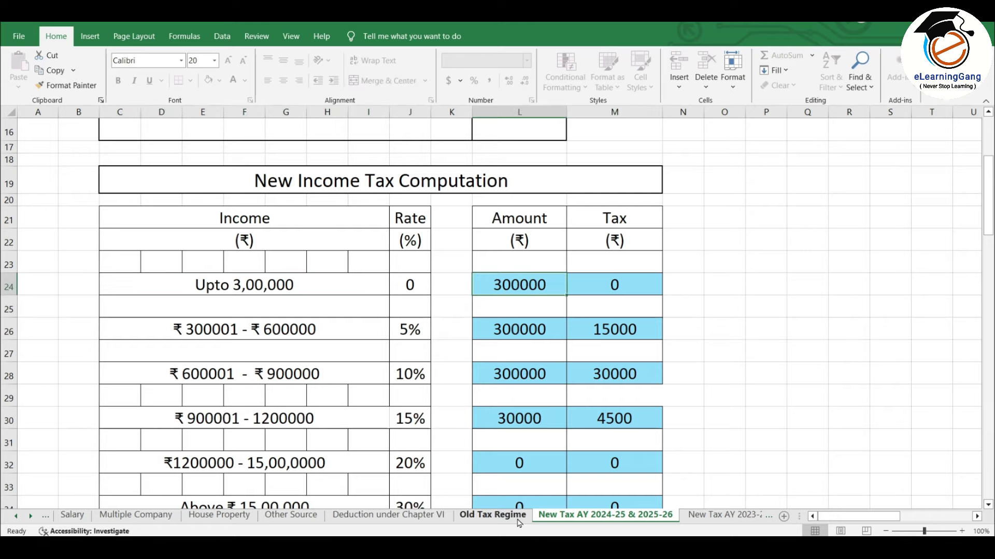
Review the Old Tax Regime sheet's tax figures, including the zero final tax liability
click(492, 515)
scroll(593, 396, up, 3)
scroll(594, 398, up, 3)
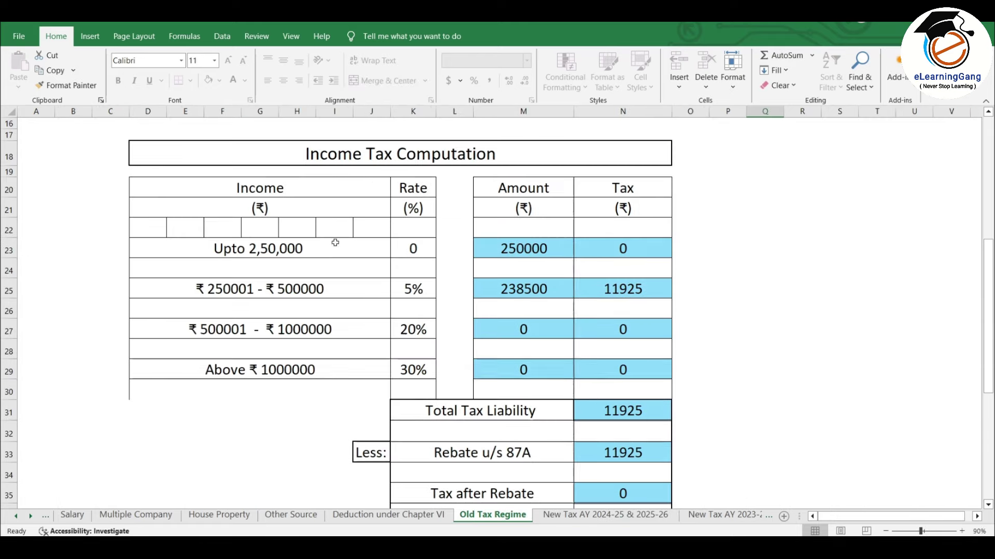
scroll(591, 274, up, 2)
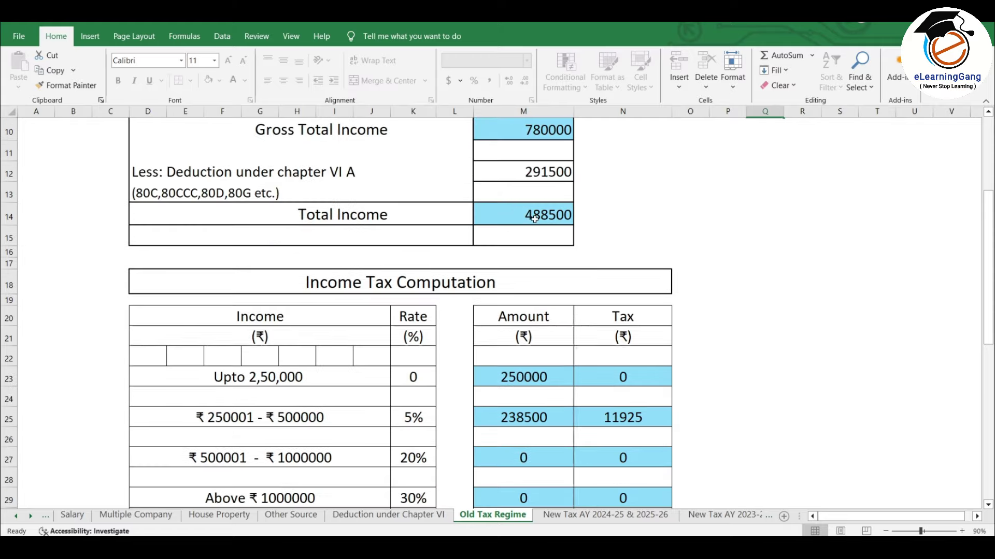
scroll(592, 259, down, 1)
scroll(606, 274, down, 2)
scroll(606, 275, down, 1)
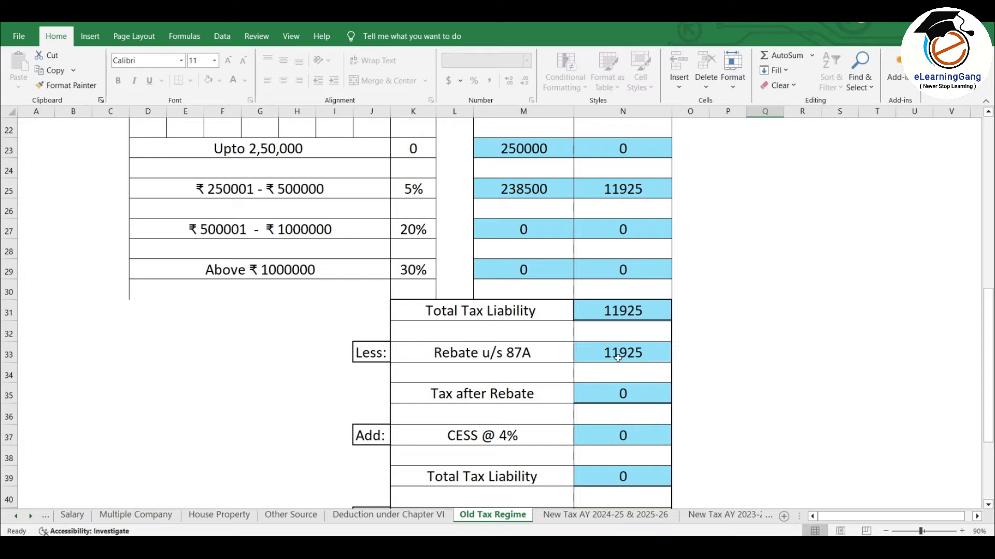
Inspect the new-regime figures: zero Rebate u/s 87A and total income of 930000
click(595, 516)
scroll(591, 357, down, 2)
scroll(592, 357, down, 2)
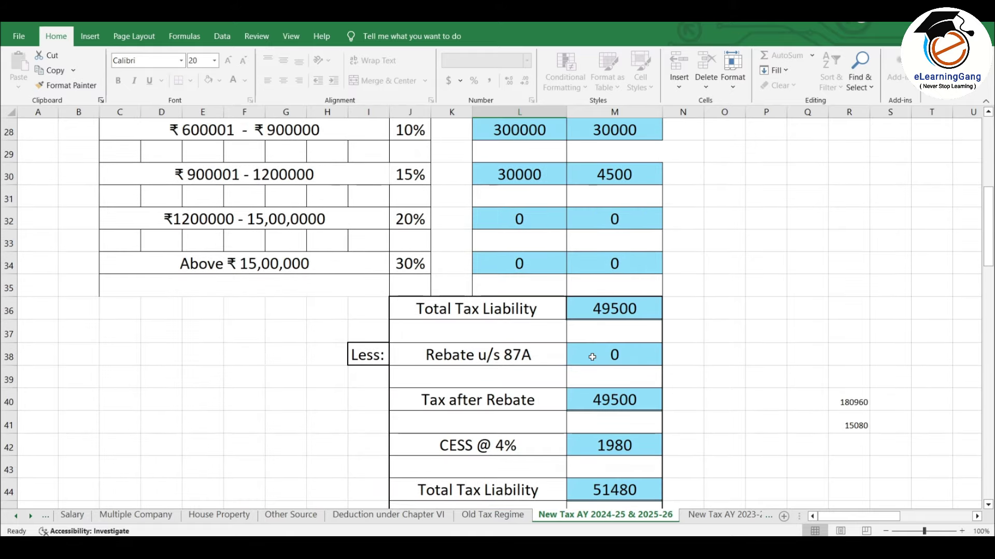
click(606, 357)
scroll(608, 357, up, 5)
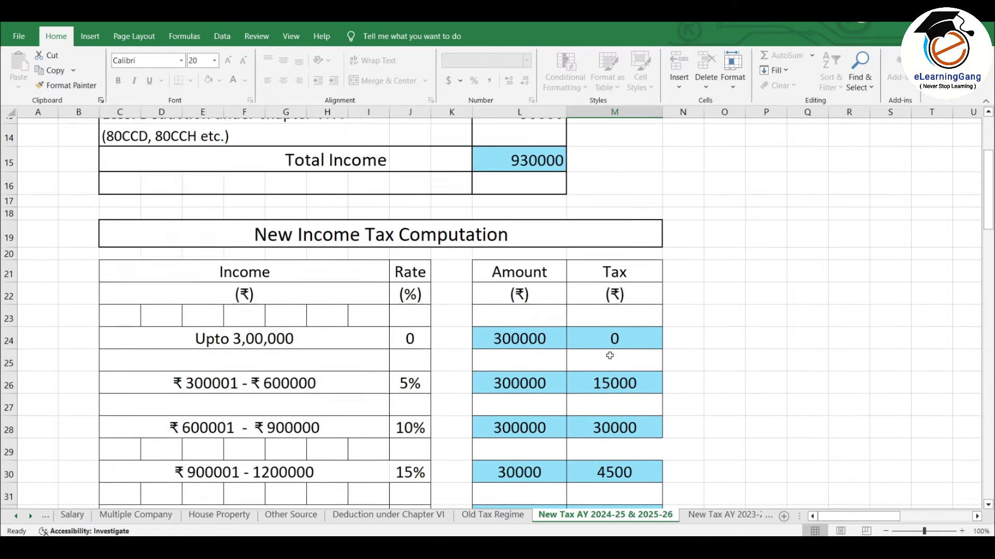
scroll(611, 356, up, 1)
click(523, 248)
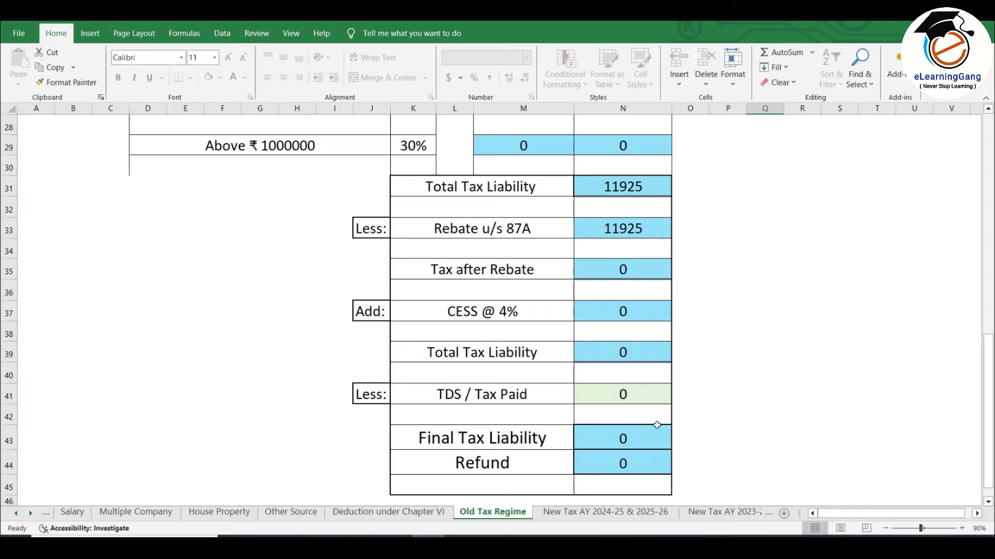
click(609, 514)
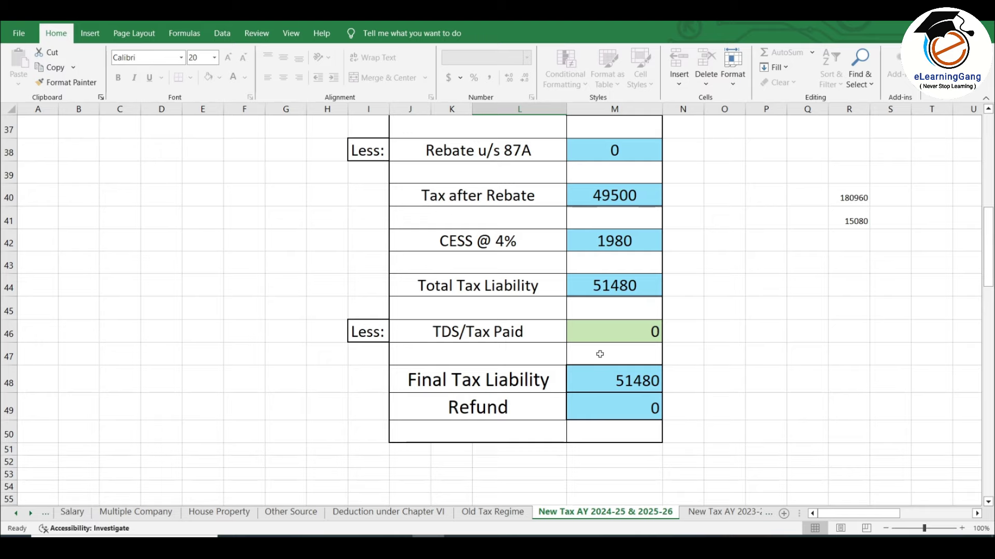
click(495, 512)
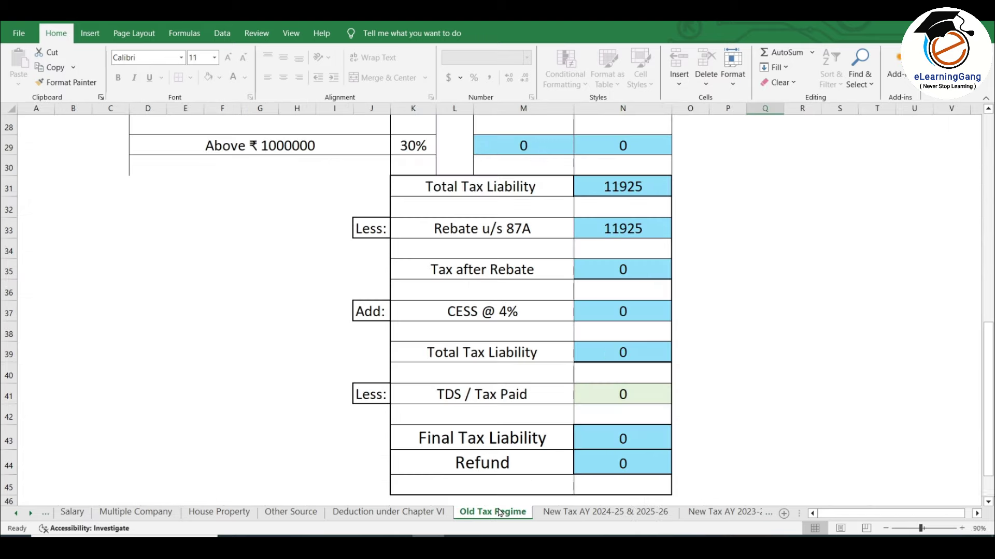
scroll(655, 362, up, 4)
scroll(655, 362, up, 3)
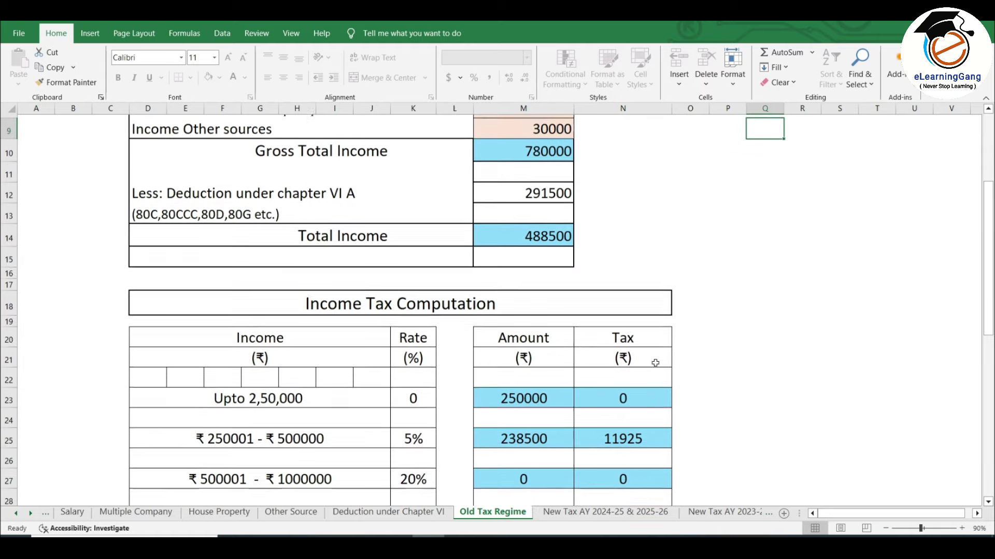
scroll(655, 363, up, 1)
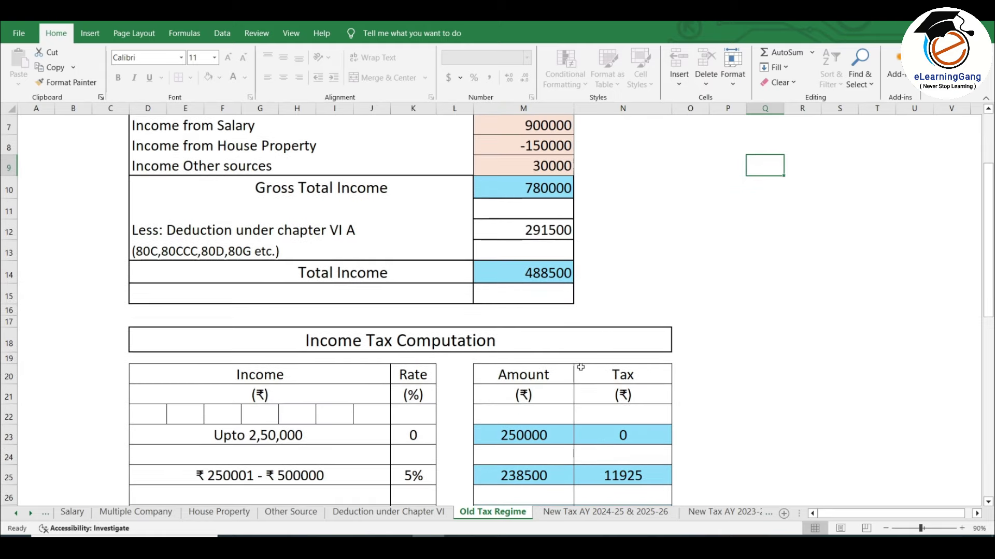